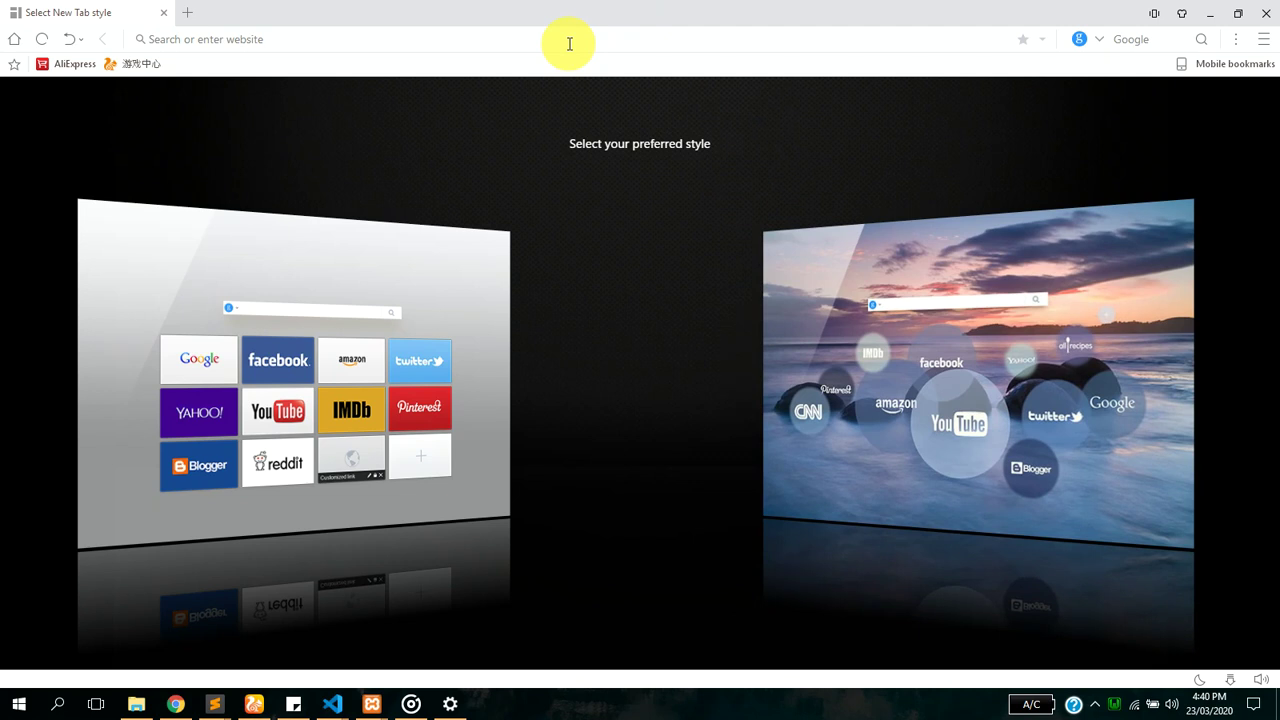
# Step: Search the web for 'google classroom' and open the Google Classroom result
pyautogui.click(569, 43)
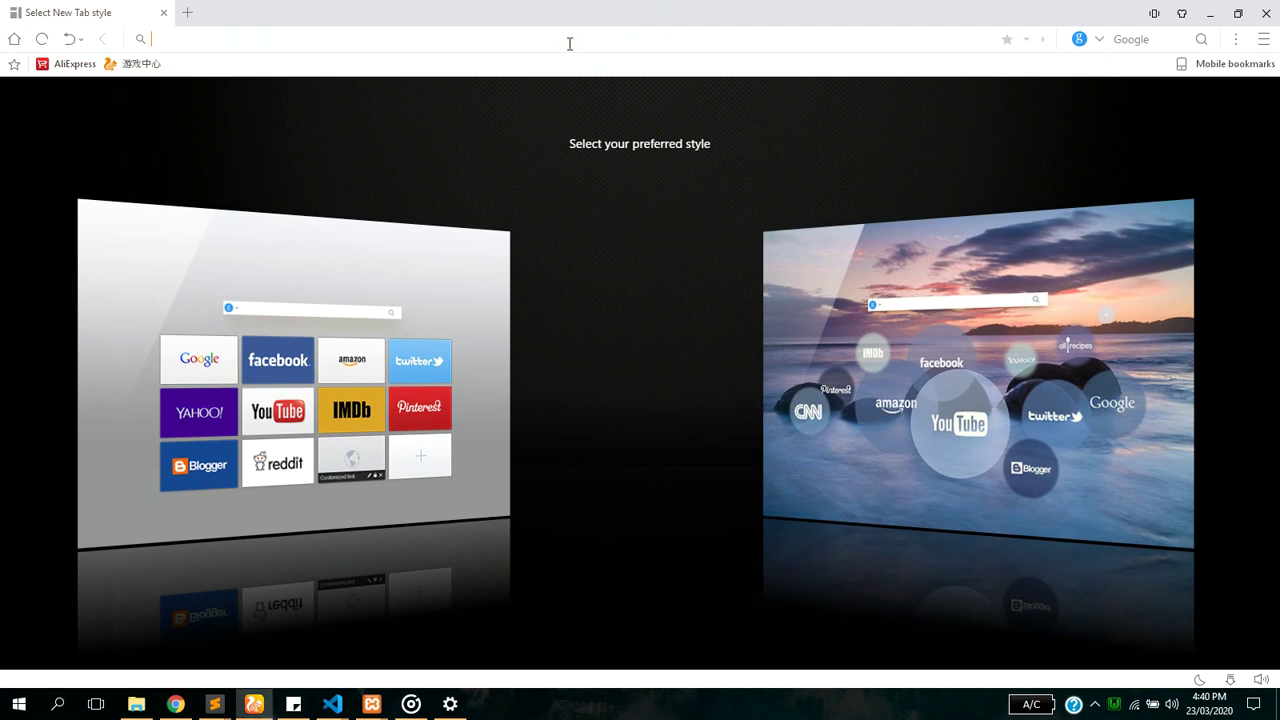
pyautogui.write('google')
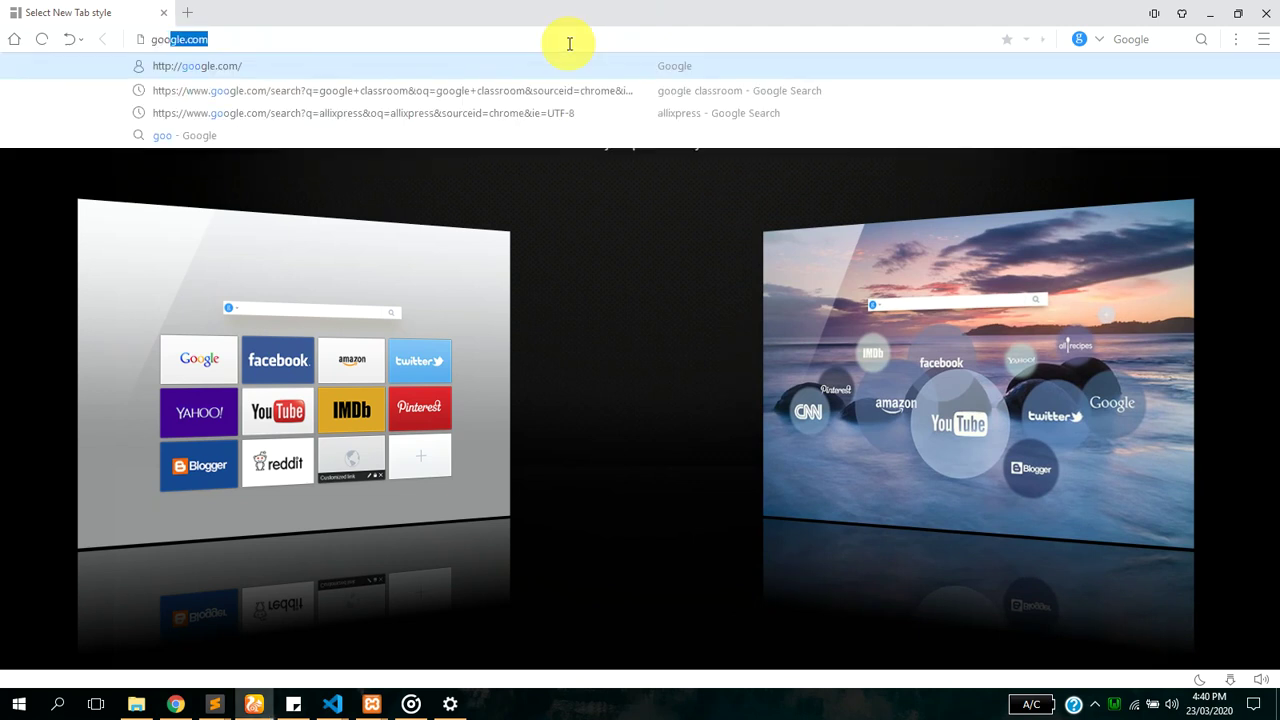
pyautogui.write(' classroom&oq=google+classroom&sourceid=chrome&ie=UTF-8')
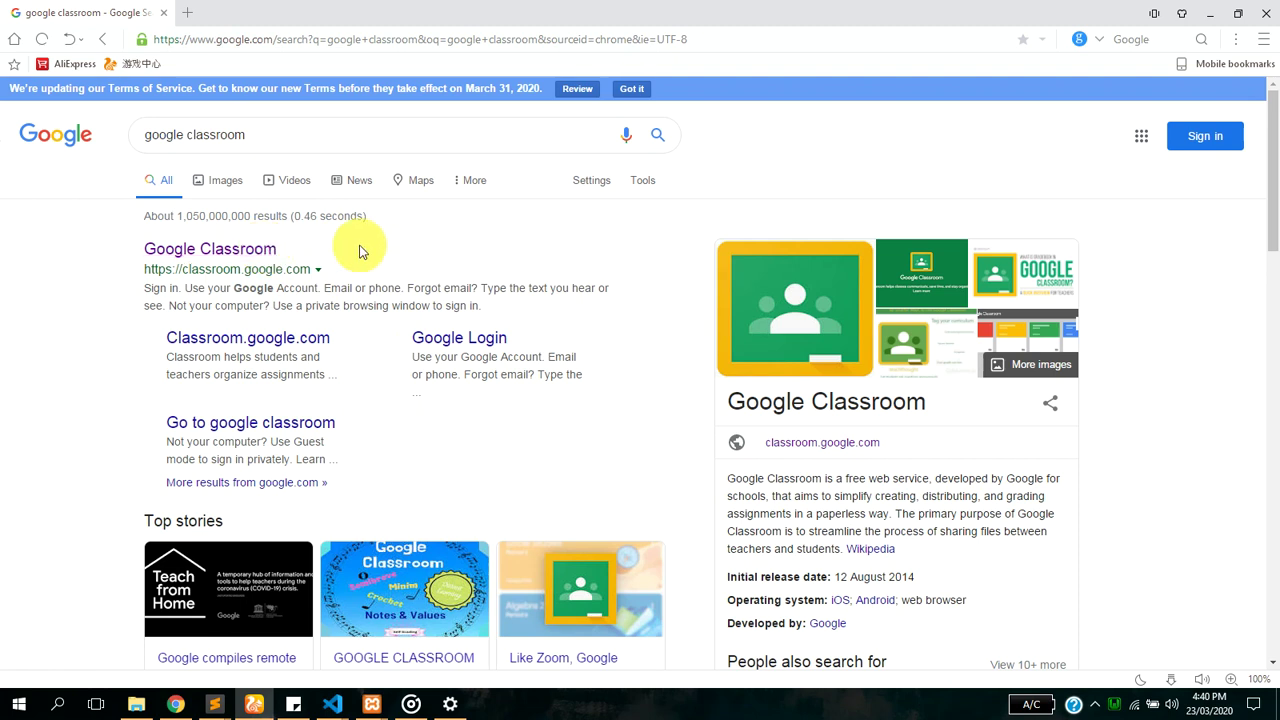
pyautogui.click(258, 249)
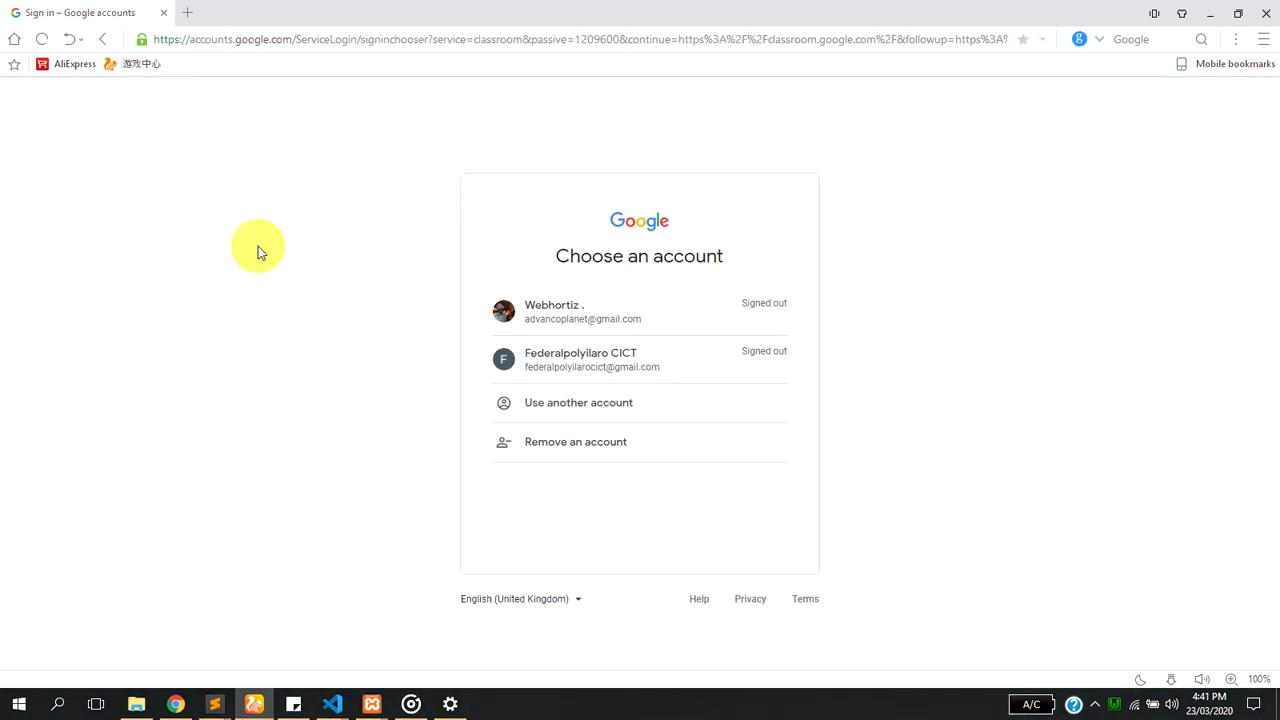
# Step: Sign in to Google Classroom with the second listed account and its password
pyautogui.click(642, 376)
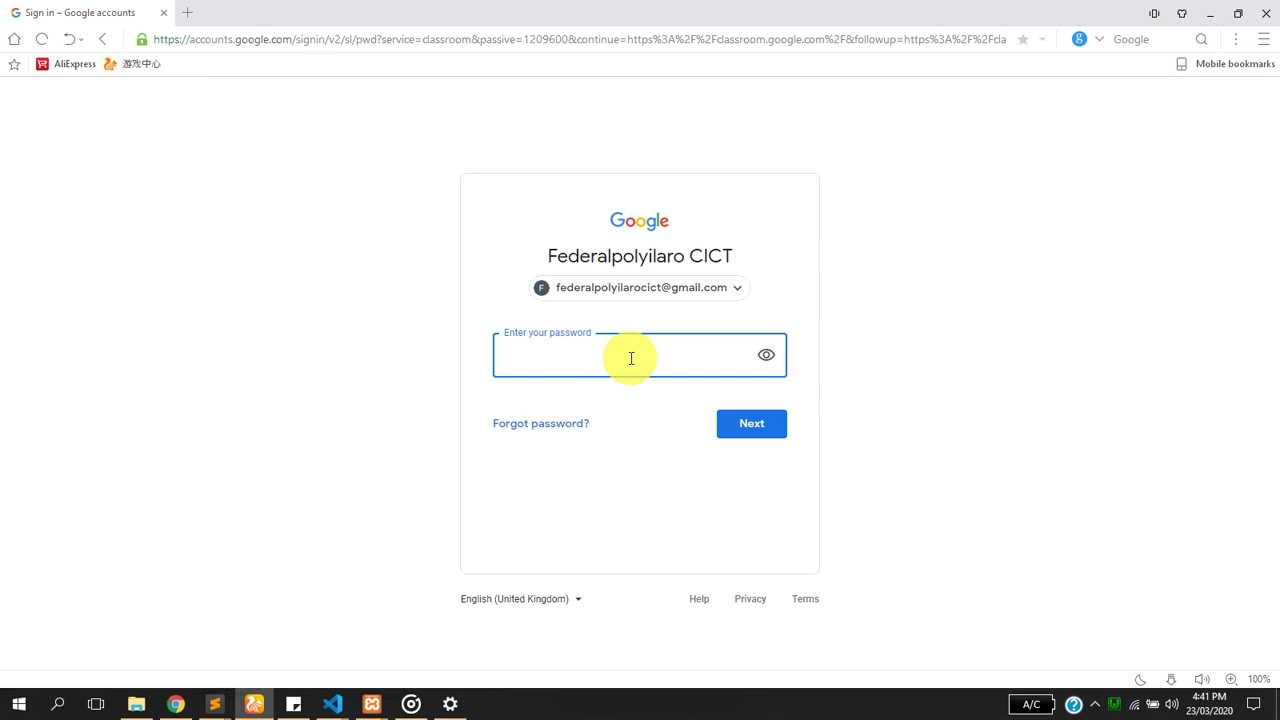
pyautogui.write('*************')
pyautogui.press('Return')
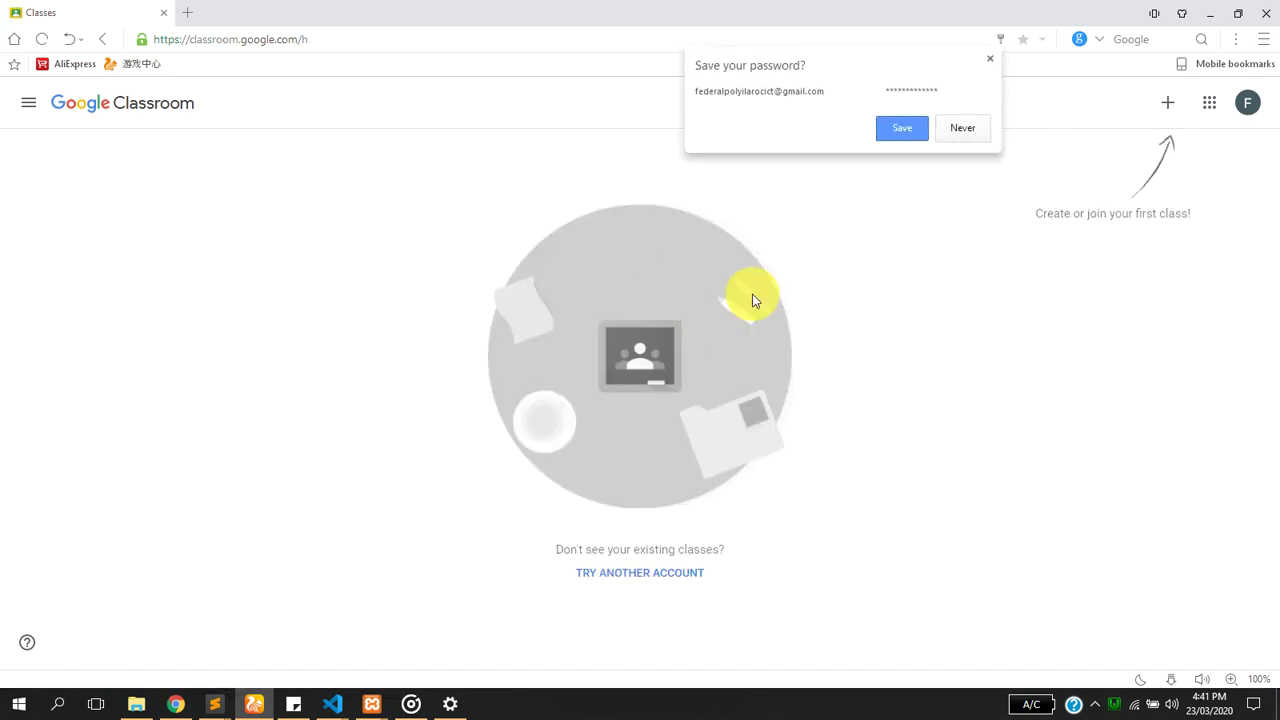
# Step: Dismiss the save-password prompt and copy the COM 223 class code from the teacher's Stream
pyautogui.click(850, 288)
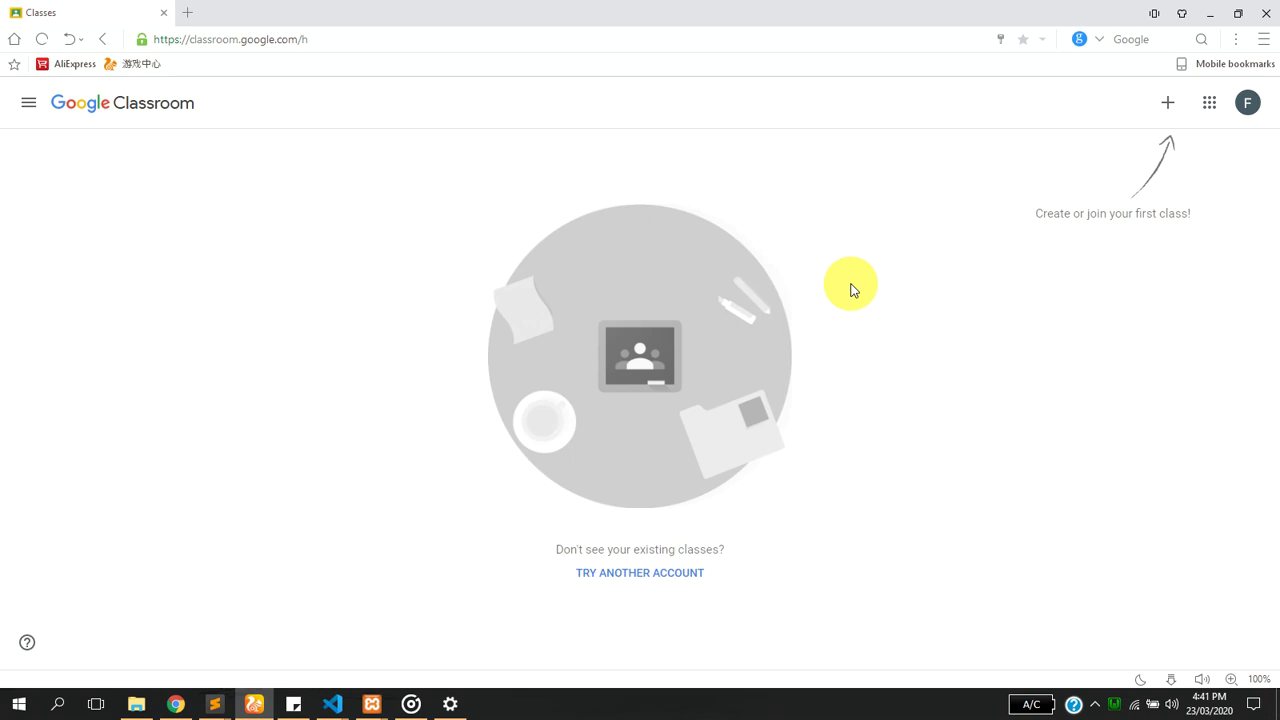
pyautogui.click(175, 704)
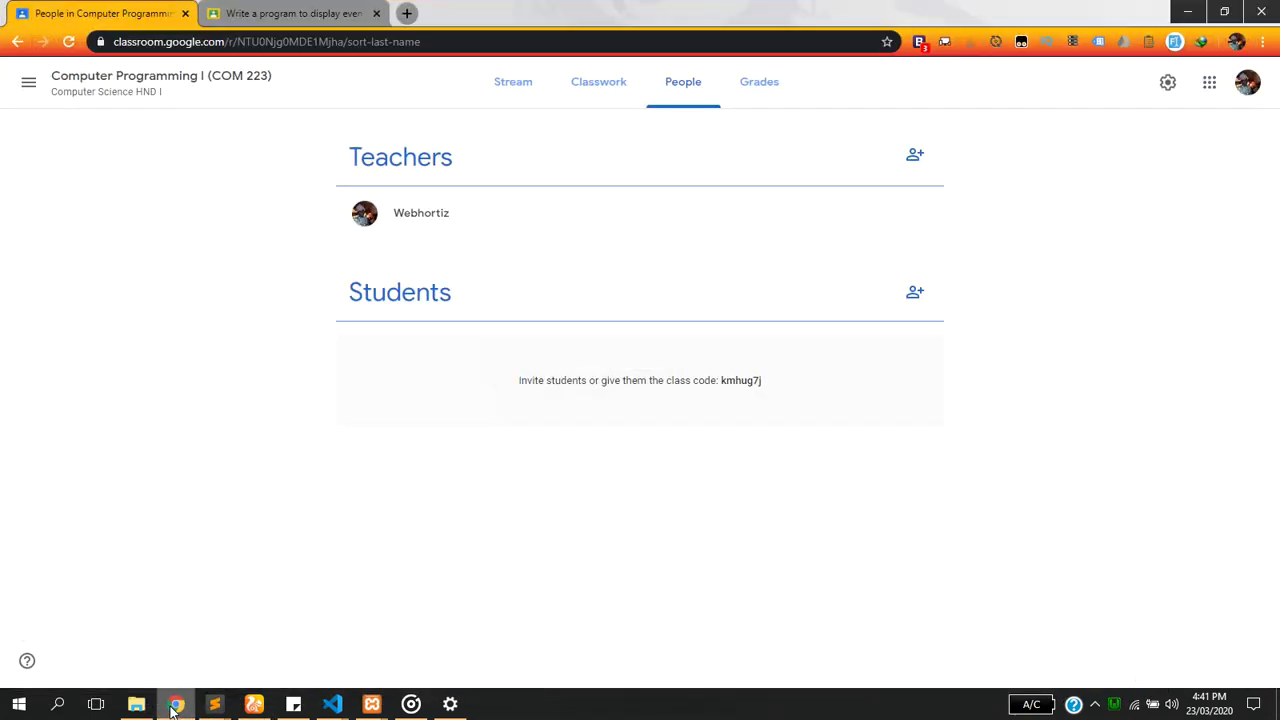
pyautogui.click(515, 98)
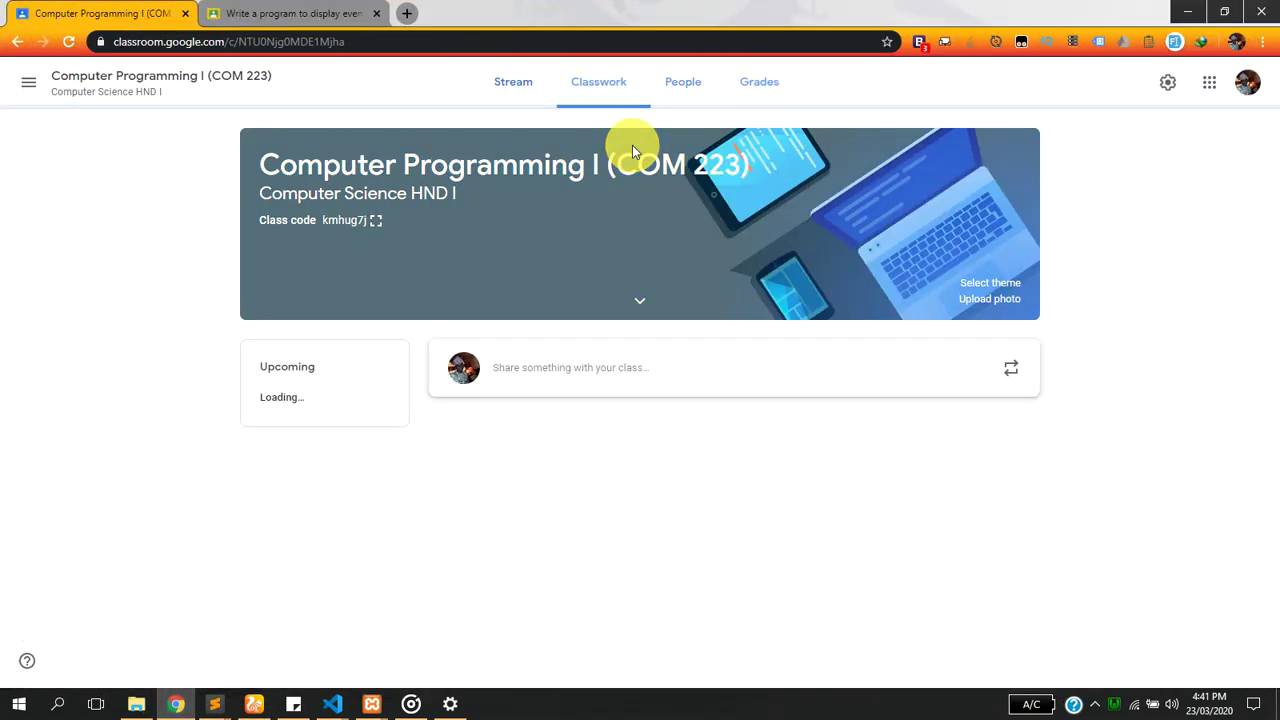
pyautogui.doubleClick(329, 220)
pyautogui.hotkey('ctrl', 'c')
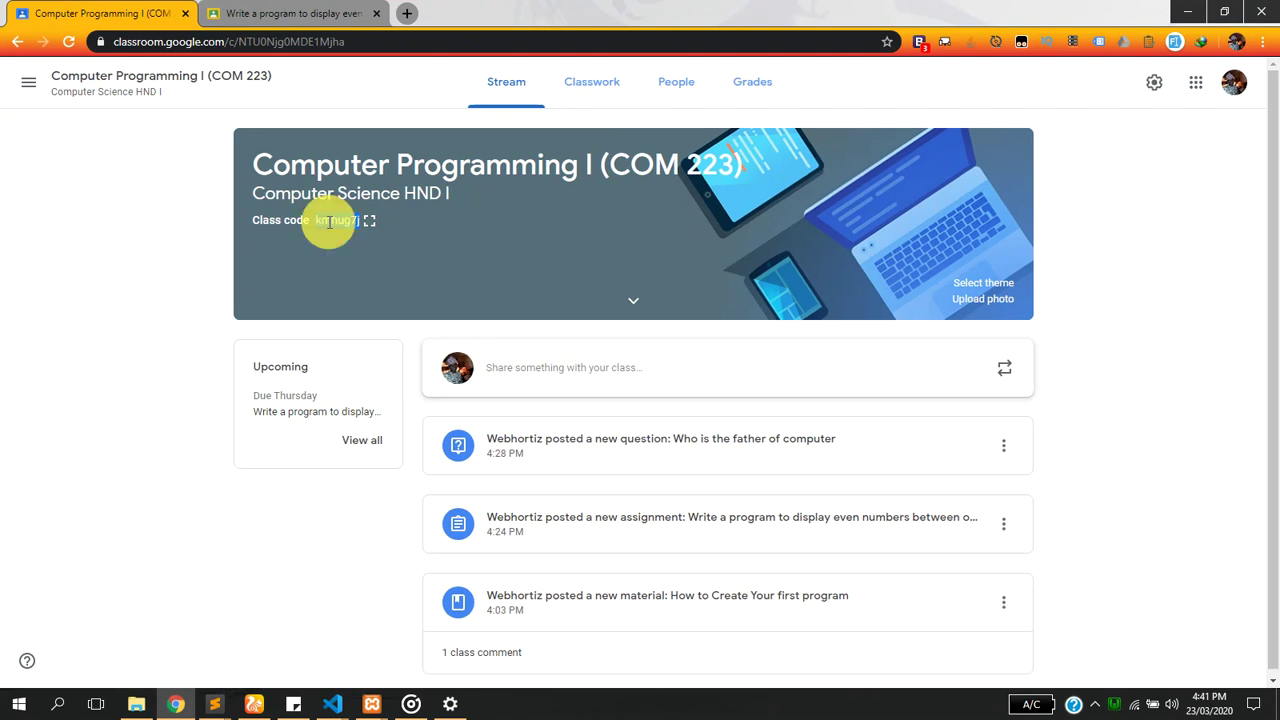
pyautogui.click(175, 704)
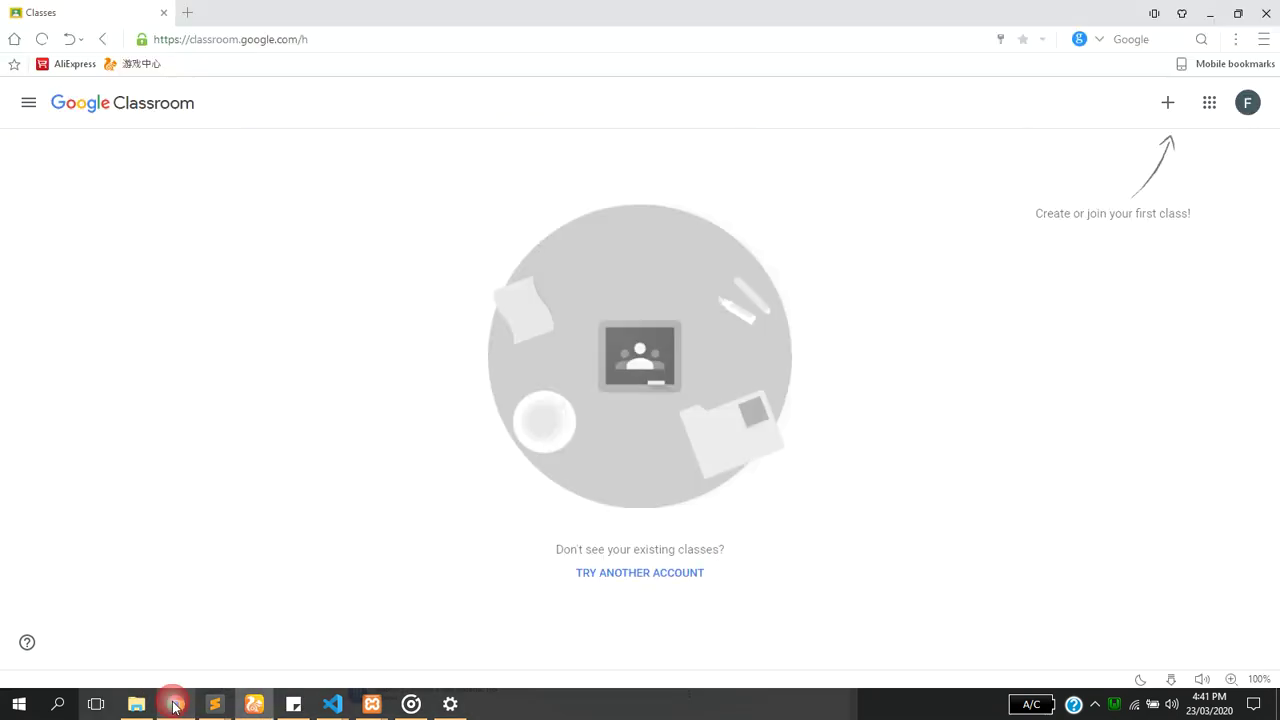
# Step: Join Computer Programming I (COM 223) by pasting its class code into Join class
pyautogui.click(1169, 115)
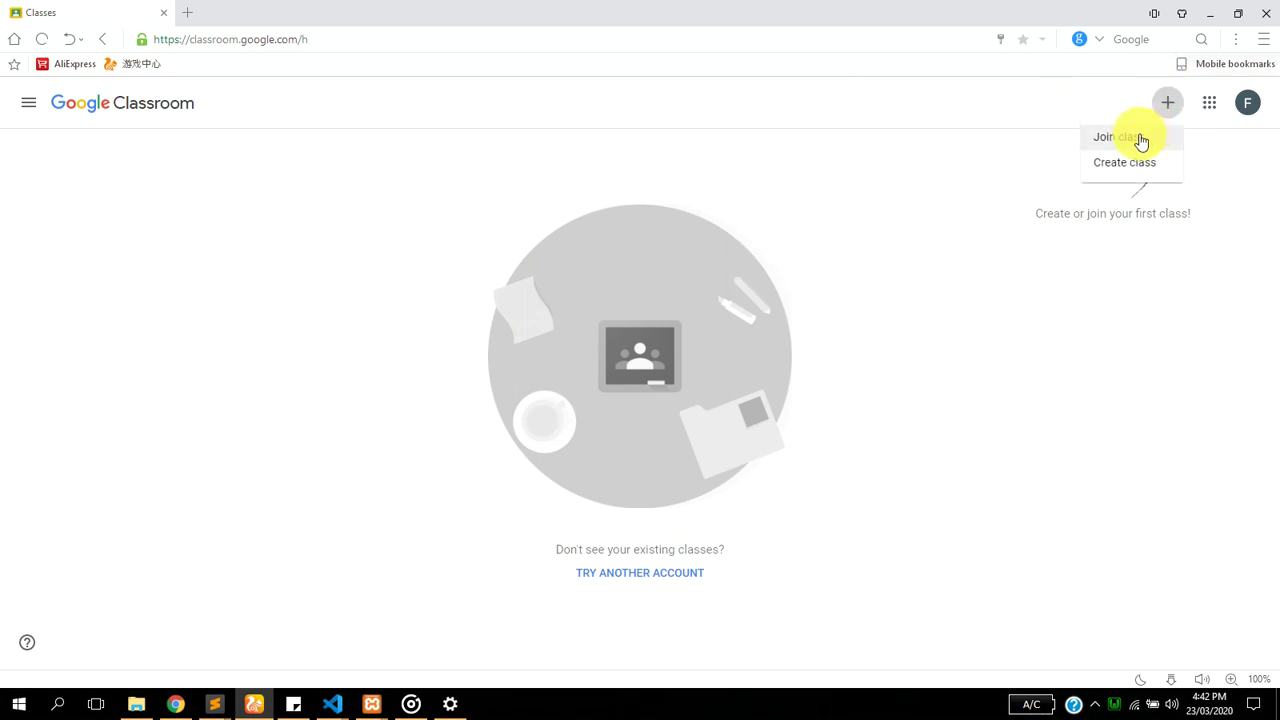
pyautogui.click(1141, 140)
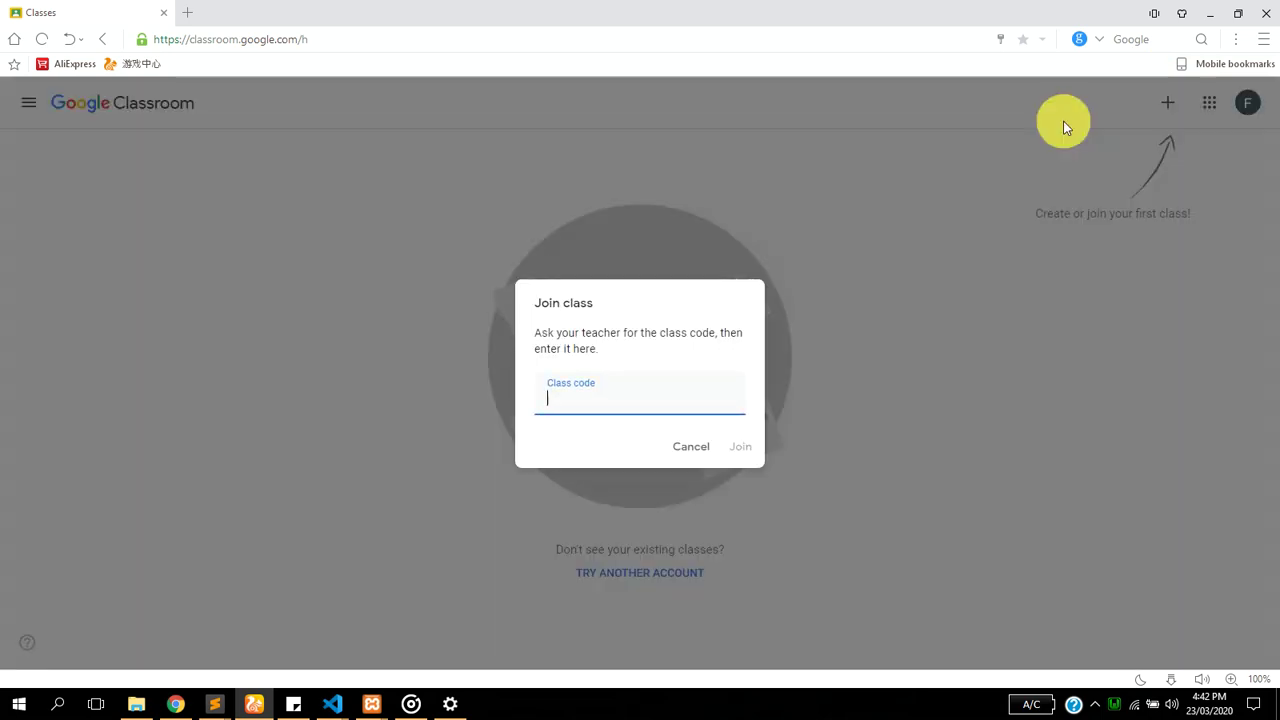
pyautogui.click(652, 400)
pyautogui.hotkey('ctrl', 'v')
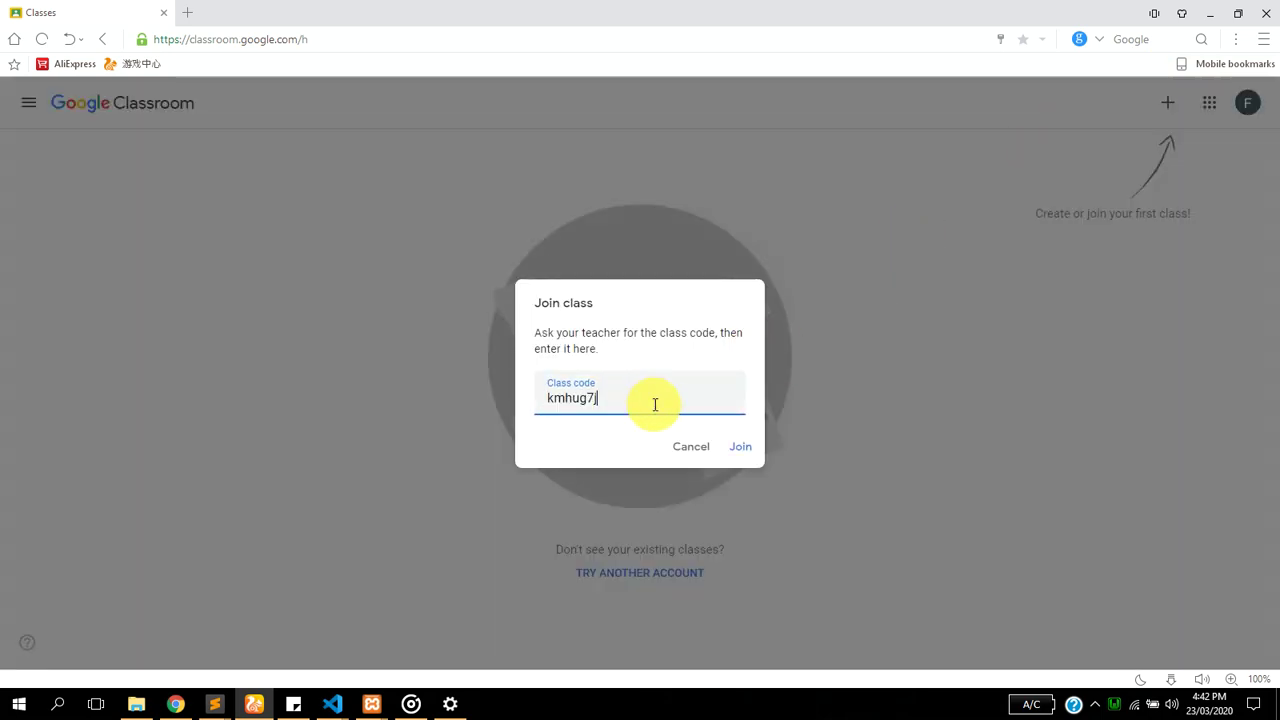
pyautogui.click(748, 448)
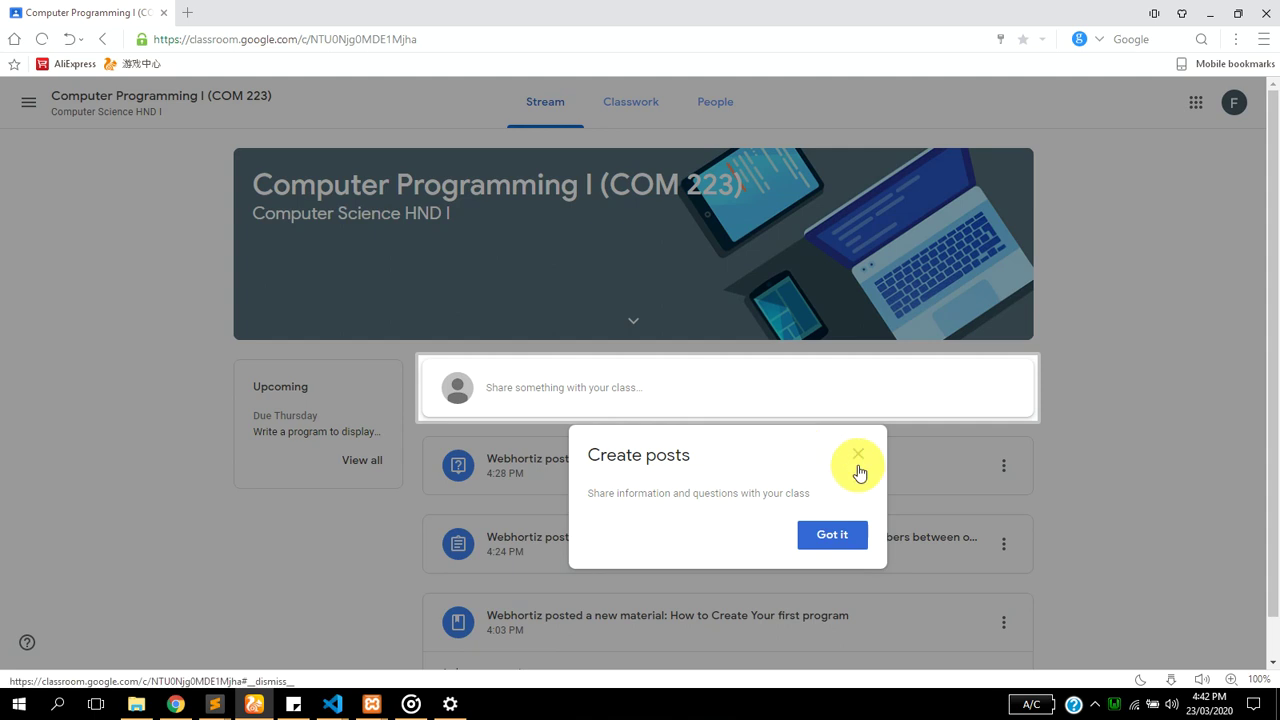
# Step: Dismiss the tip, view the first-program material, then open the even-numbers assignment
pyautogui.click(852, 538)
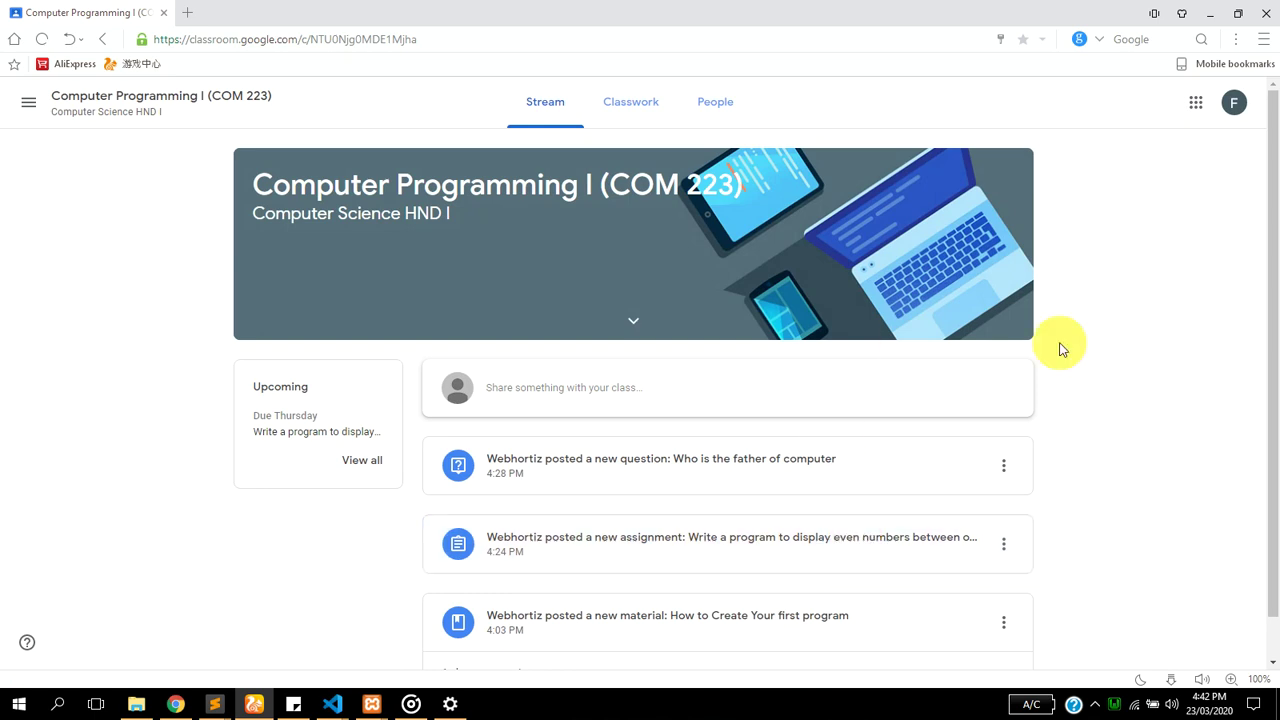
pyautogui.scroll(-1, 1062, 349)
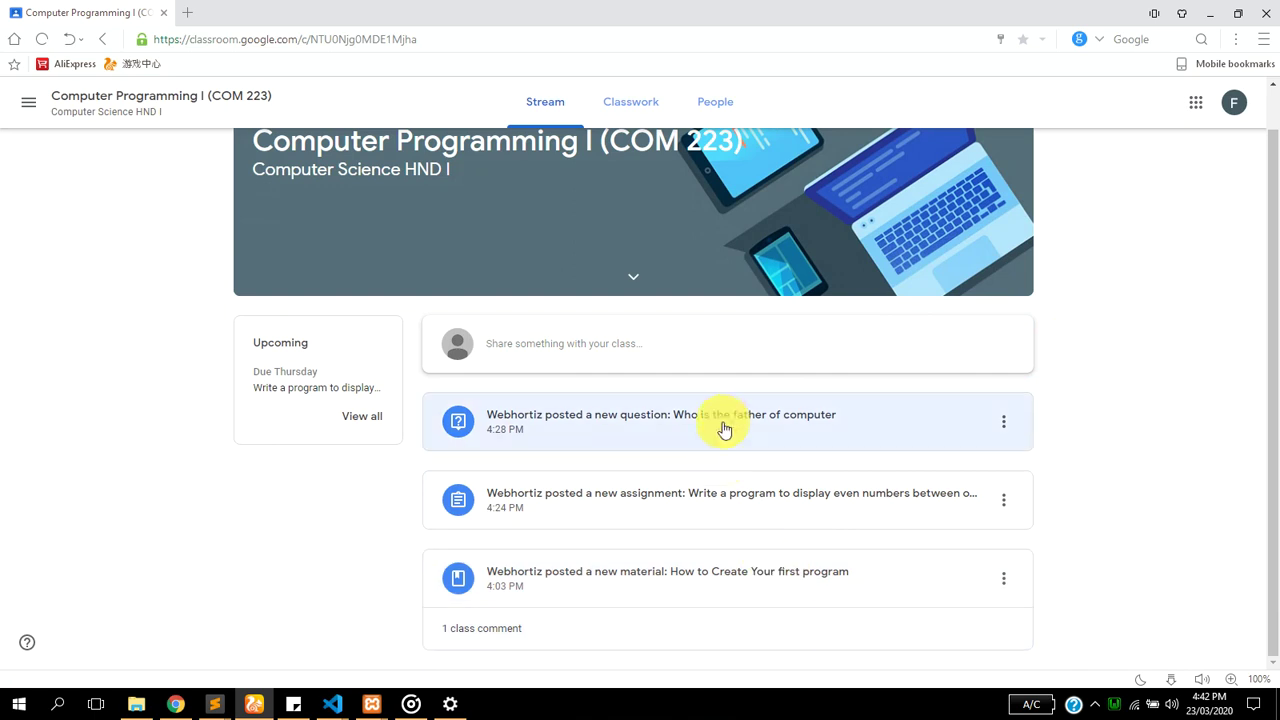
pyautogui.click(735, 582)
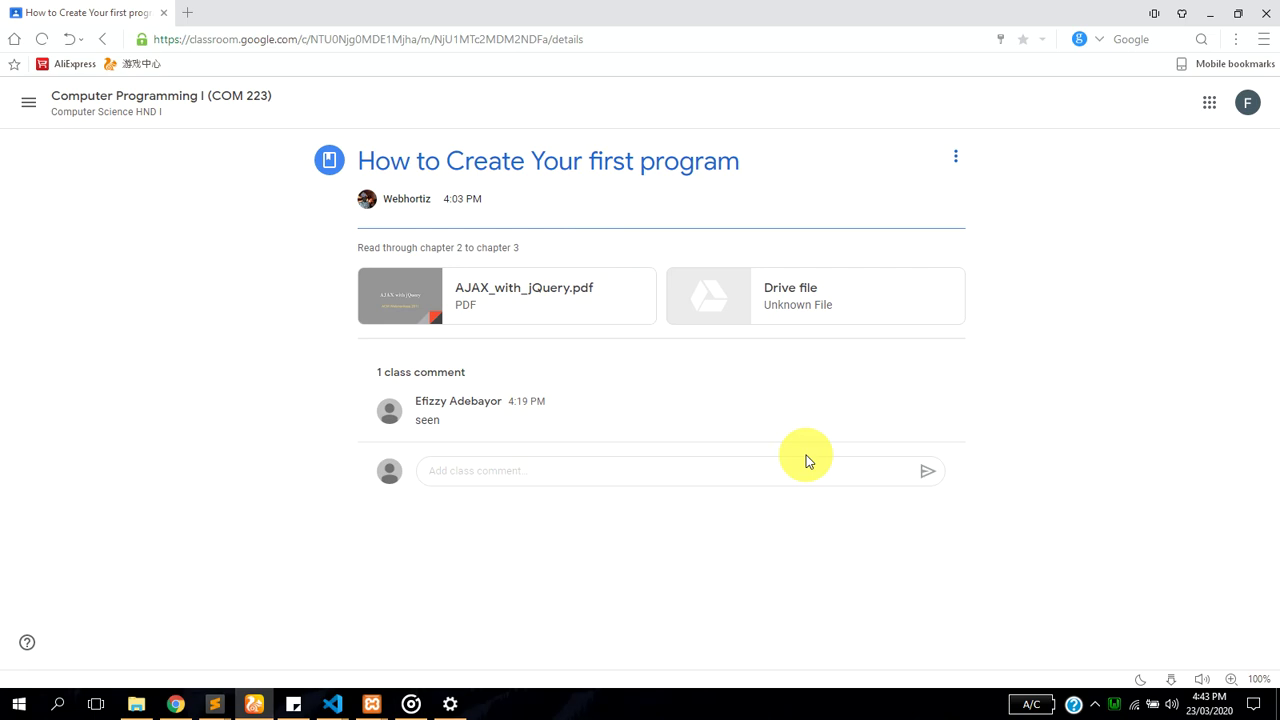
pyautogui.click(158, 112)
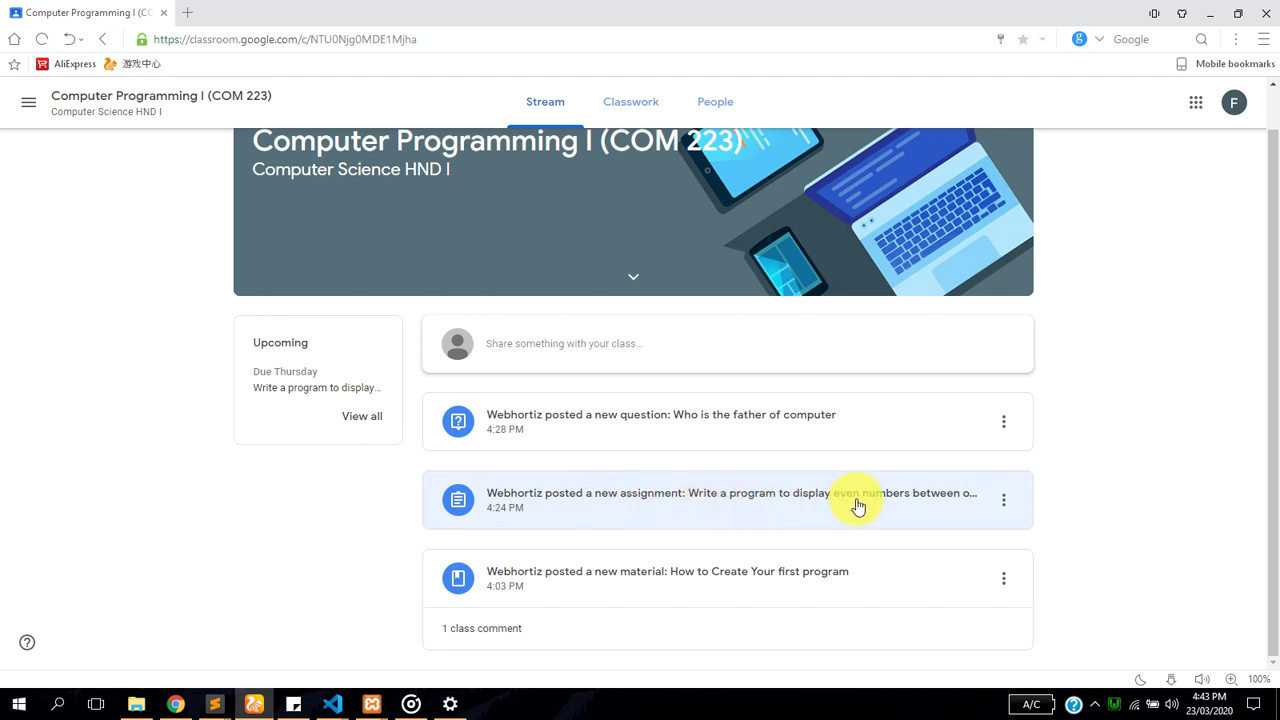
pyautogui.click(903, 495)
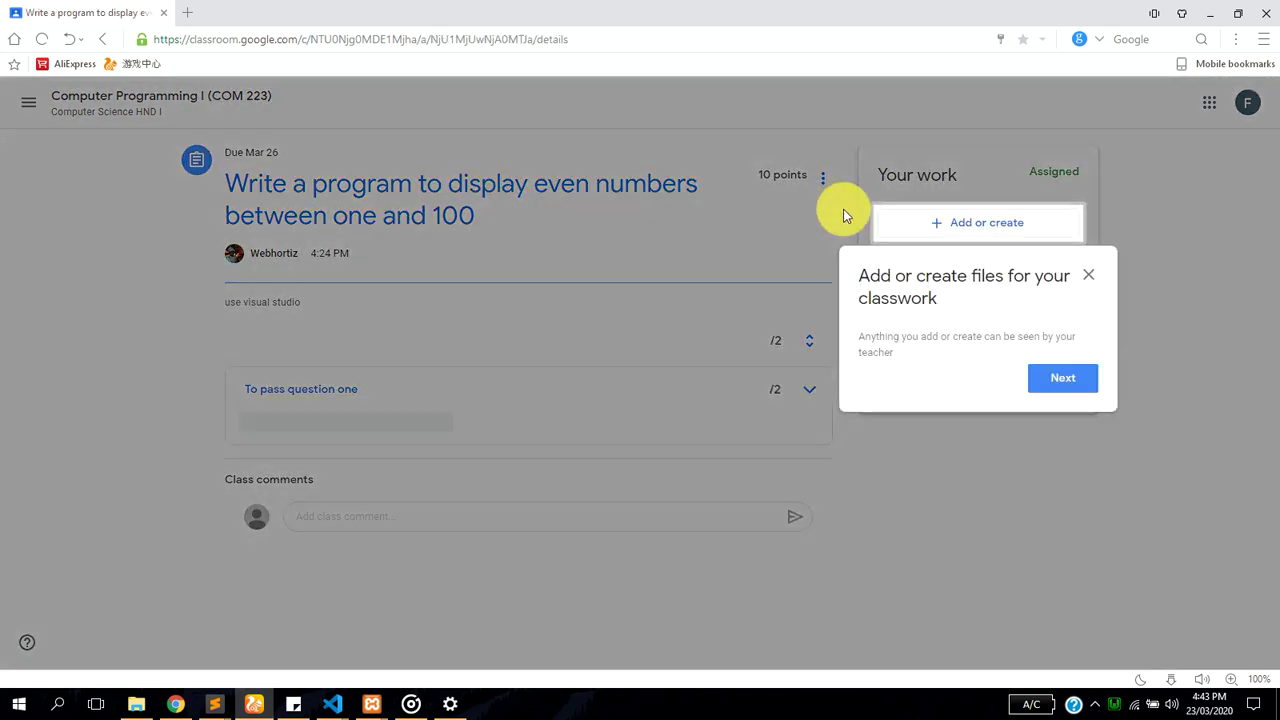
# Step: Dismiss the add-files tip and expand the 'To pass question one' rubric's 2-point requirement
pyautogui.click(1088, 276)
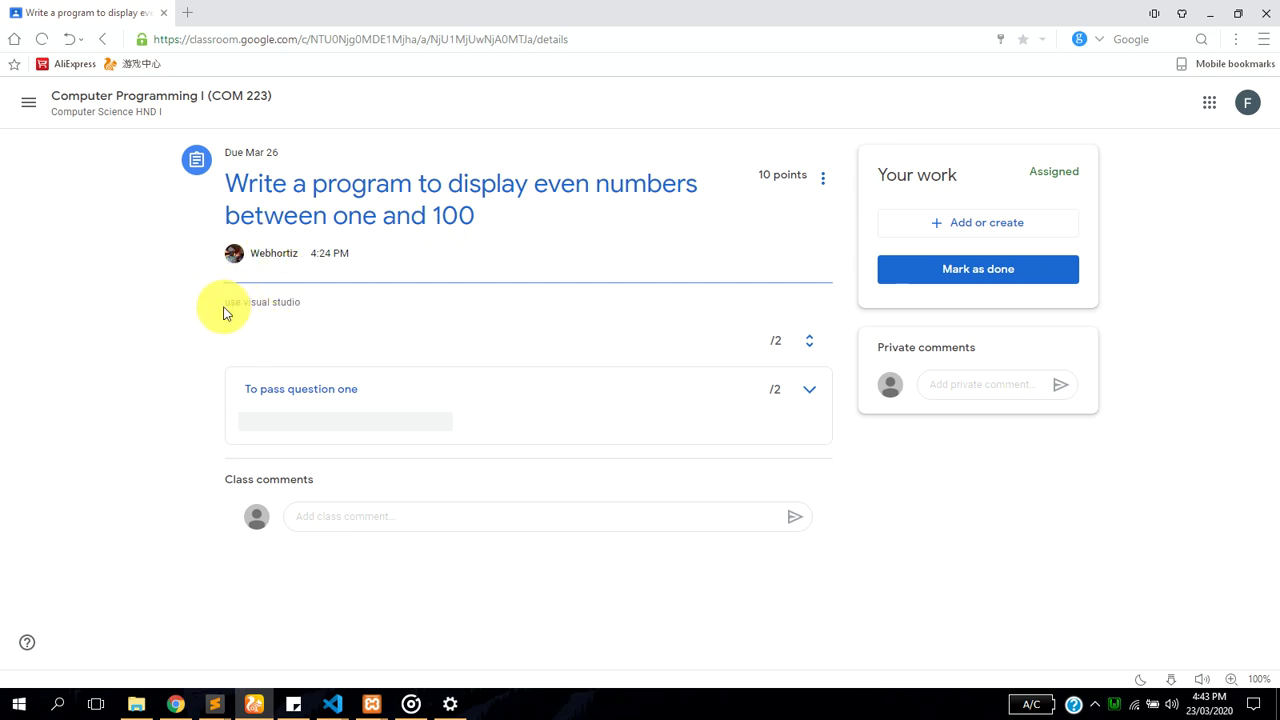
pyautogui.doubleClick(280, 302)
pyautogui.click(290, 302)
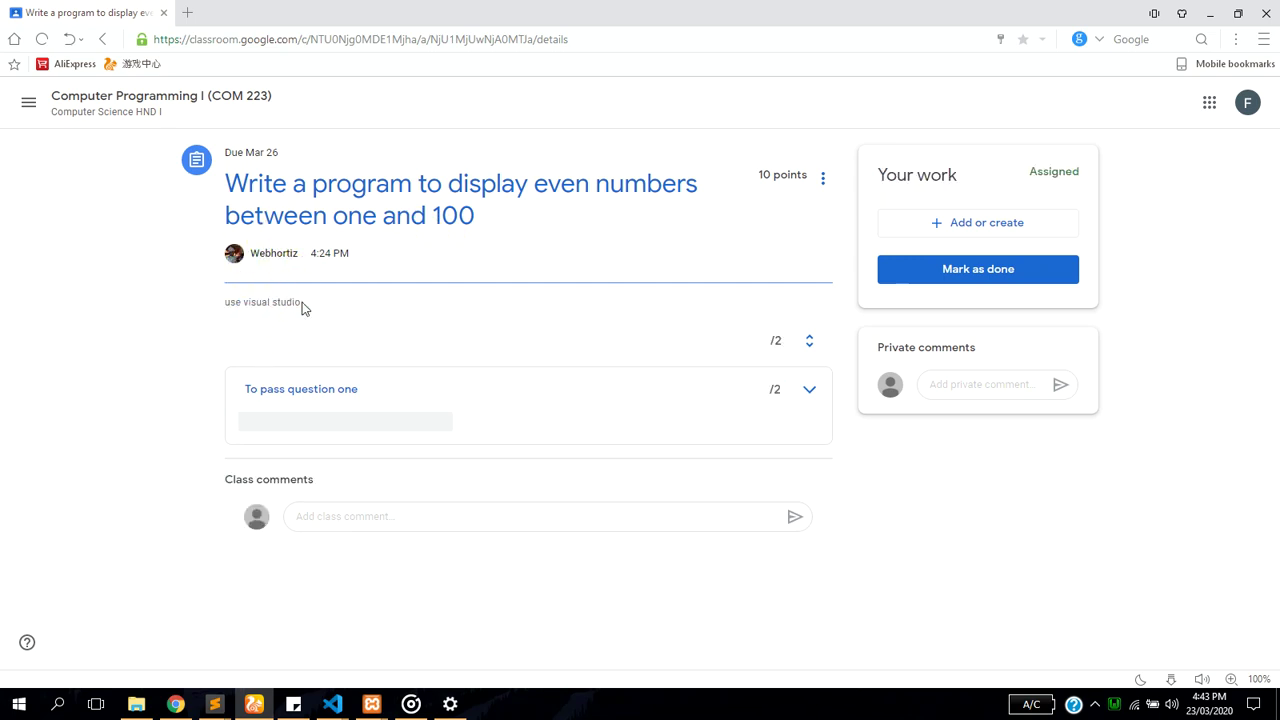
pyautogui.moveTo(302, 302); pyautogui.dragTo(228, 302)
pyautogui.click(809, 390)
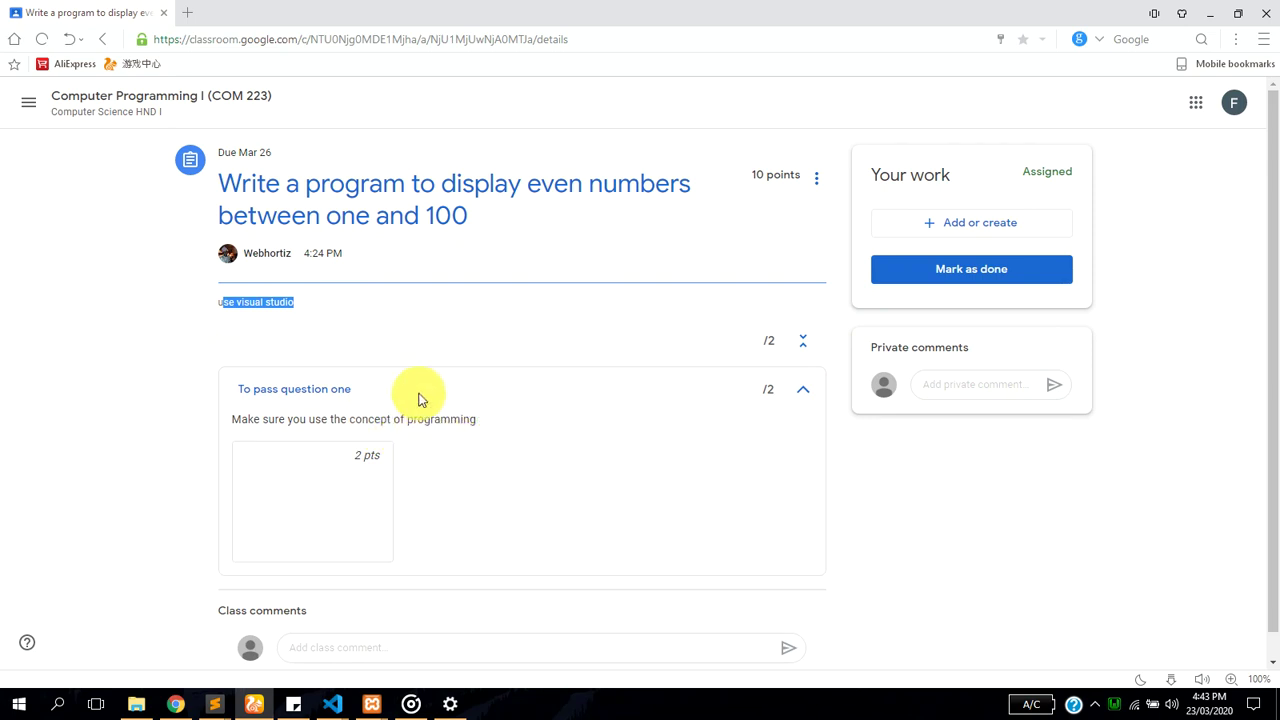
pyautogui.click(720, 300)
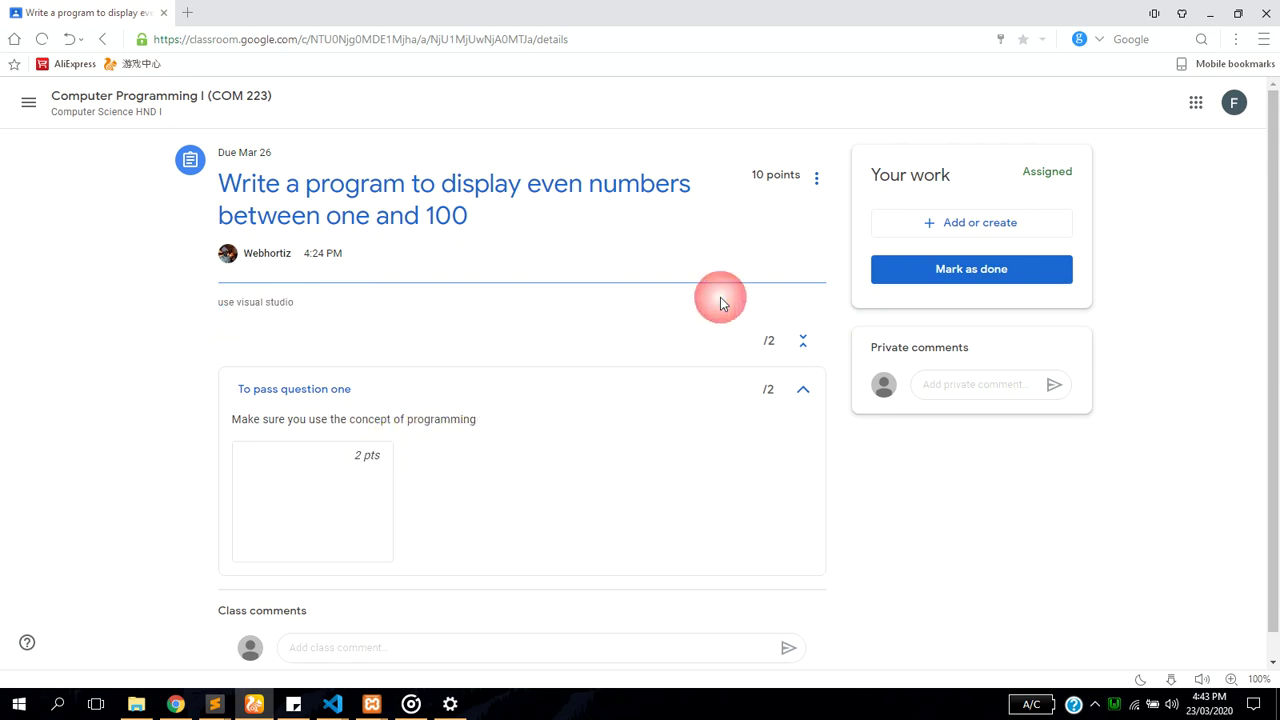
pyautogui.click(980, 228)
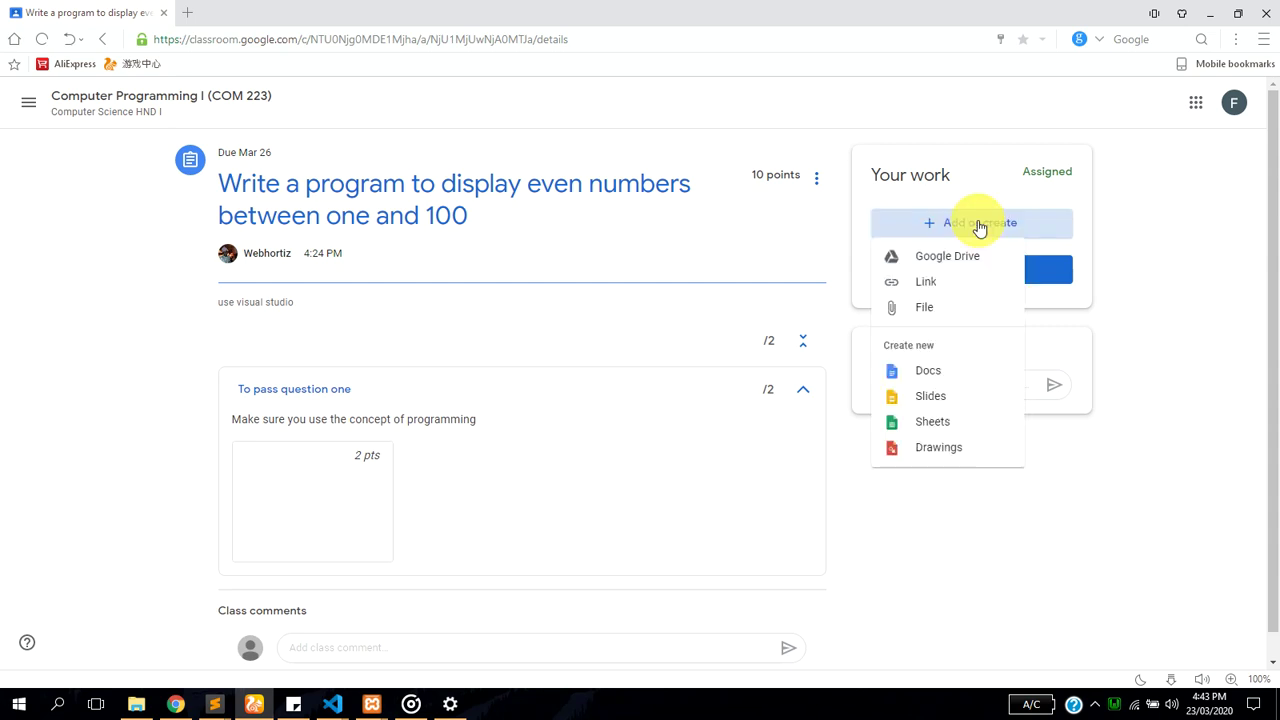
# Step: Upload AJAX_with_jQuery.pdf from Documents > soft > ebooks as the assignment's work
pyautogui.click(925, 283)
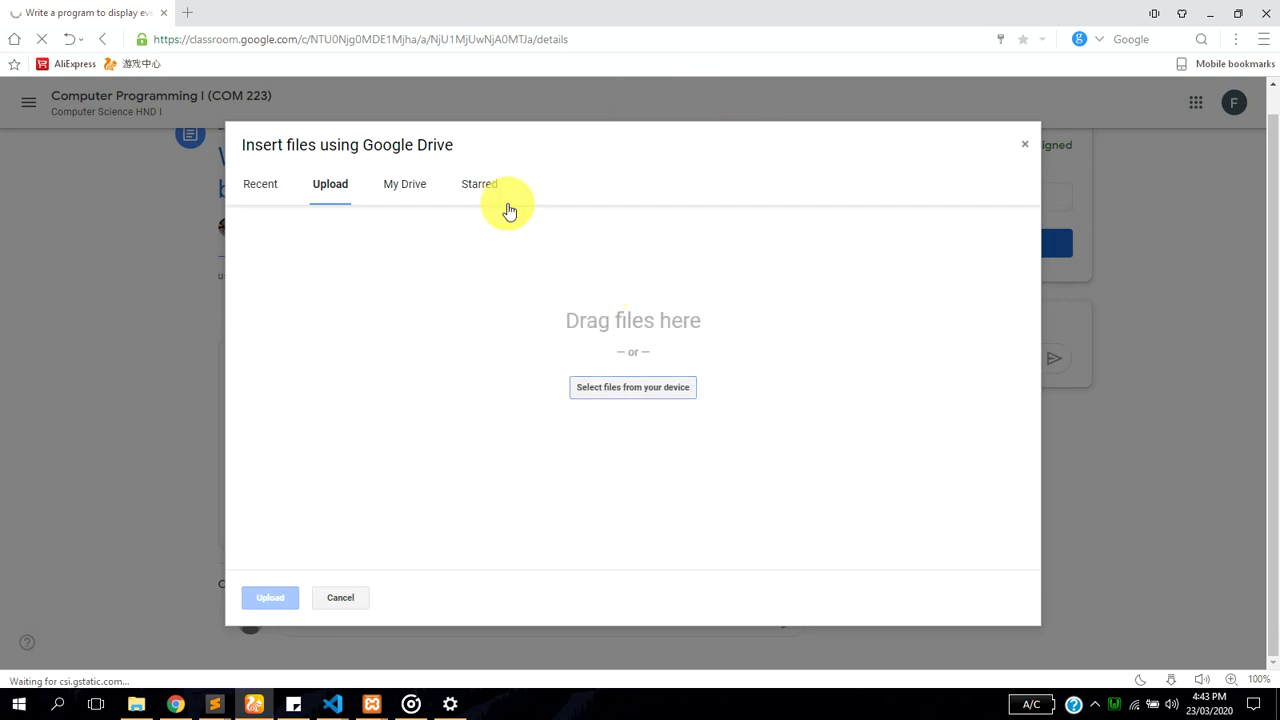
pyautogui.click(594, 387)
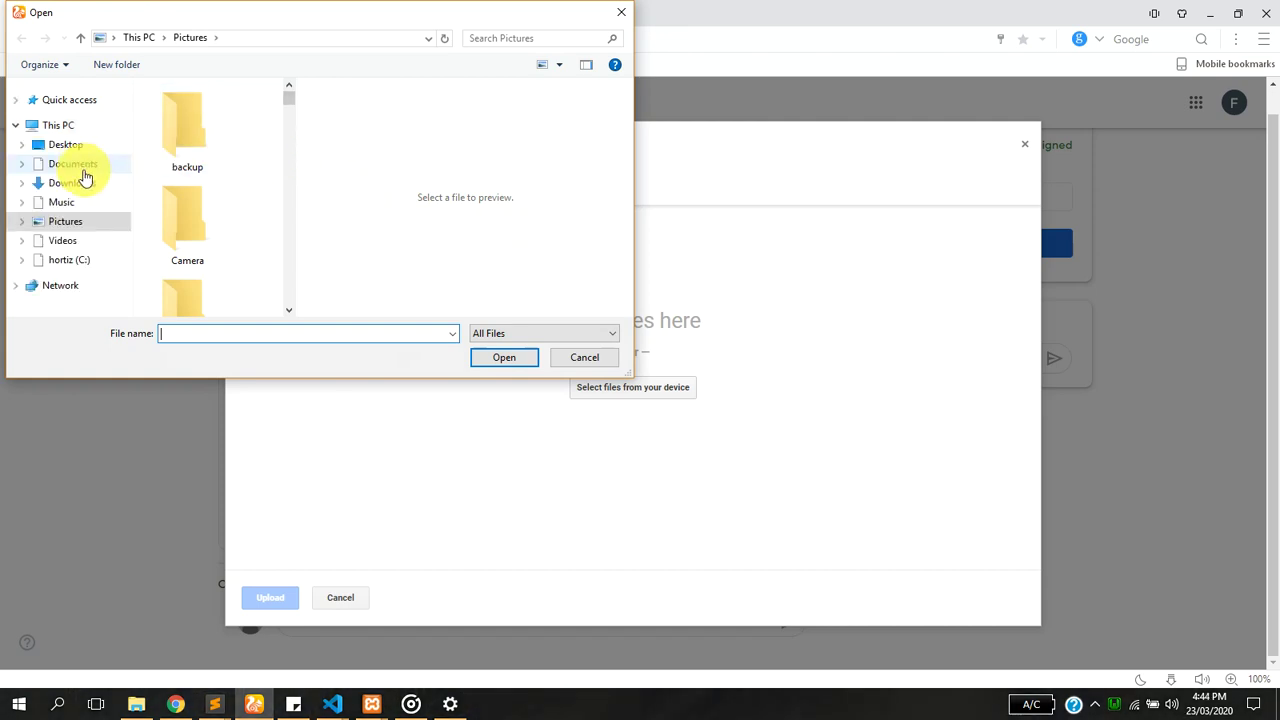
pyautogui.click(80, 166)
pyautogui.click(215, 196)
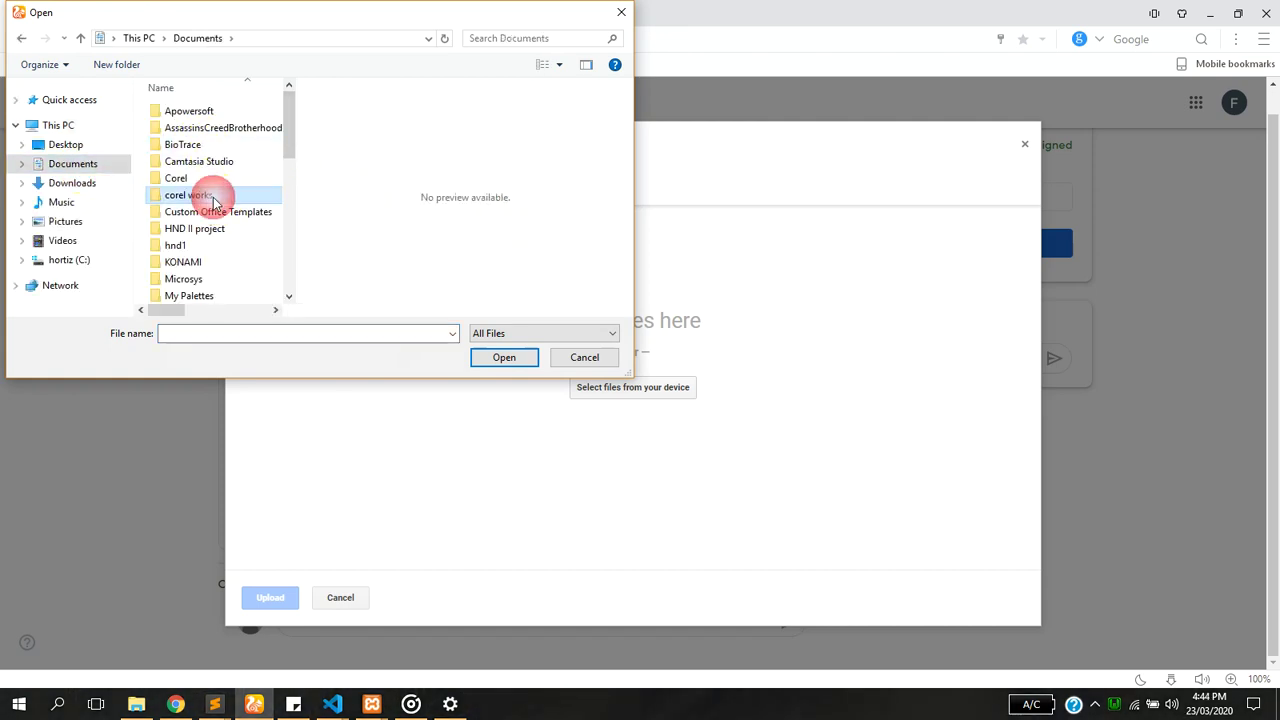
pyautogui.scroll(-5, 212, 200)
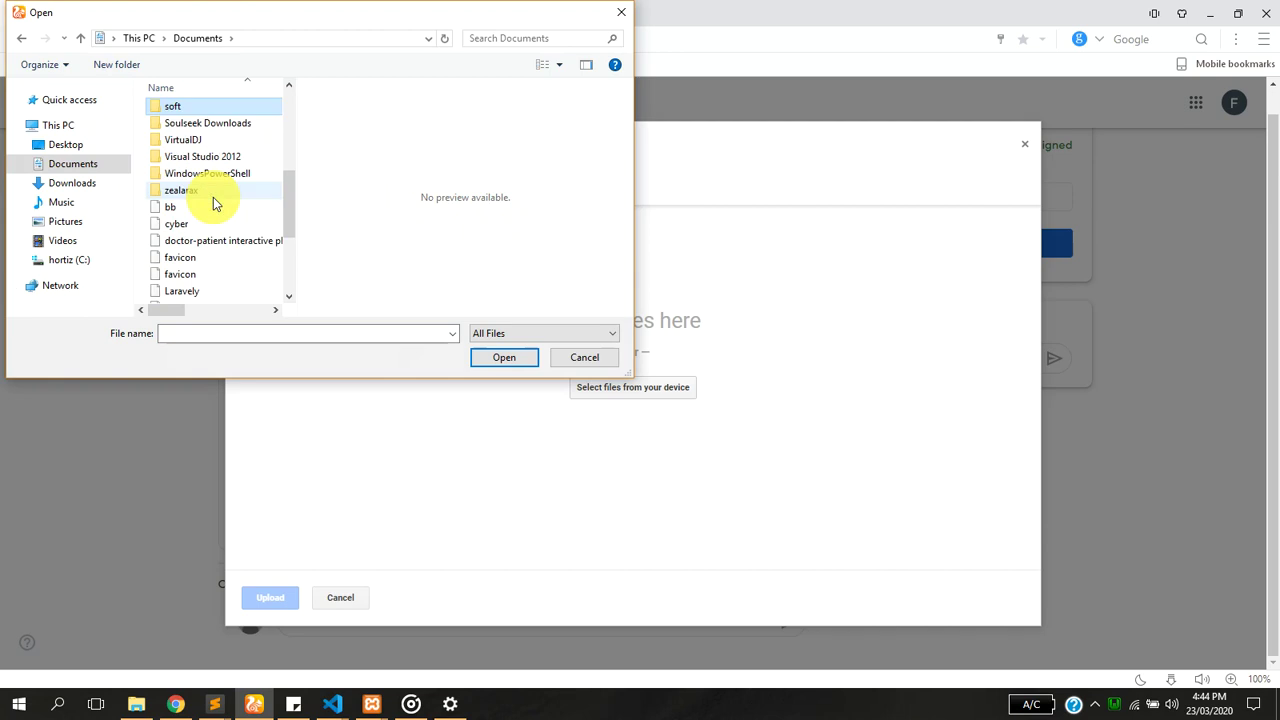
pyautogui.doubleClick(195, 107)
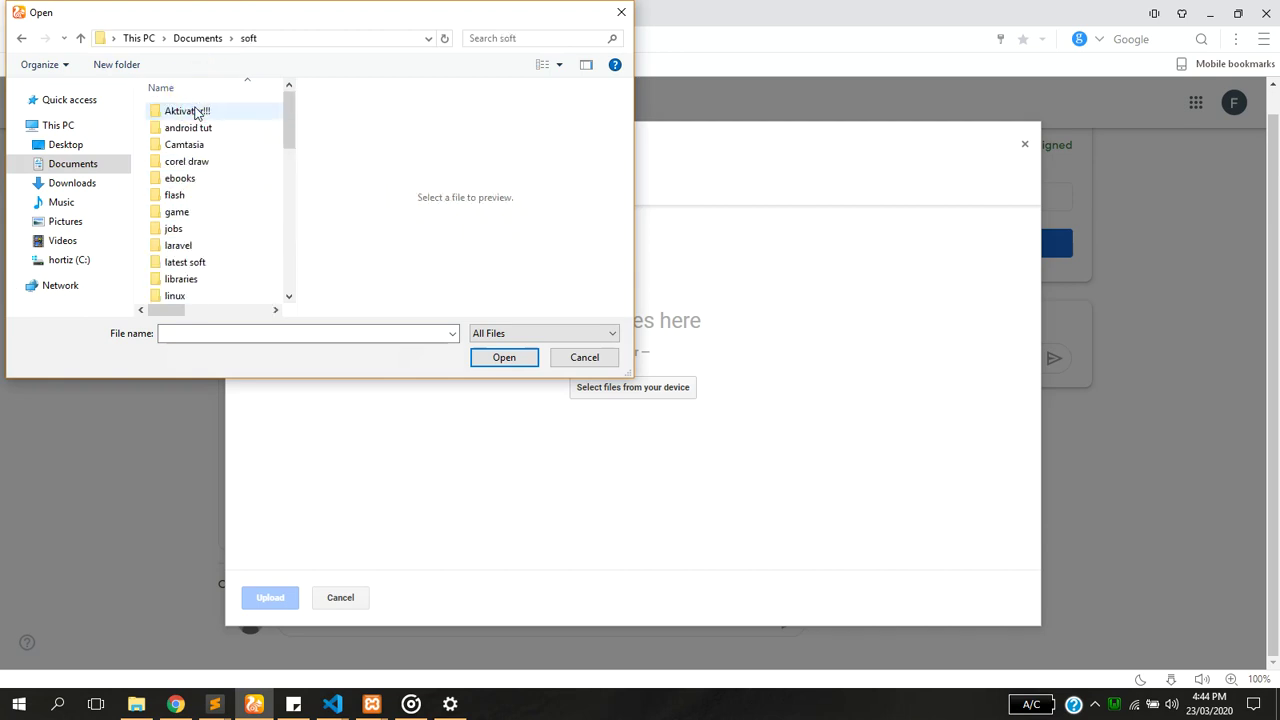
pyautogui.doubleClick(202, 180)
pyautogui.doubleClick(229, 196)
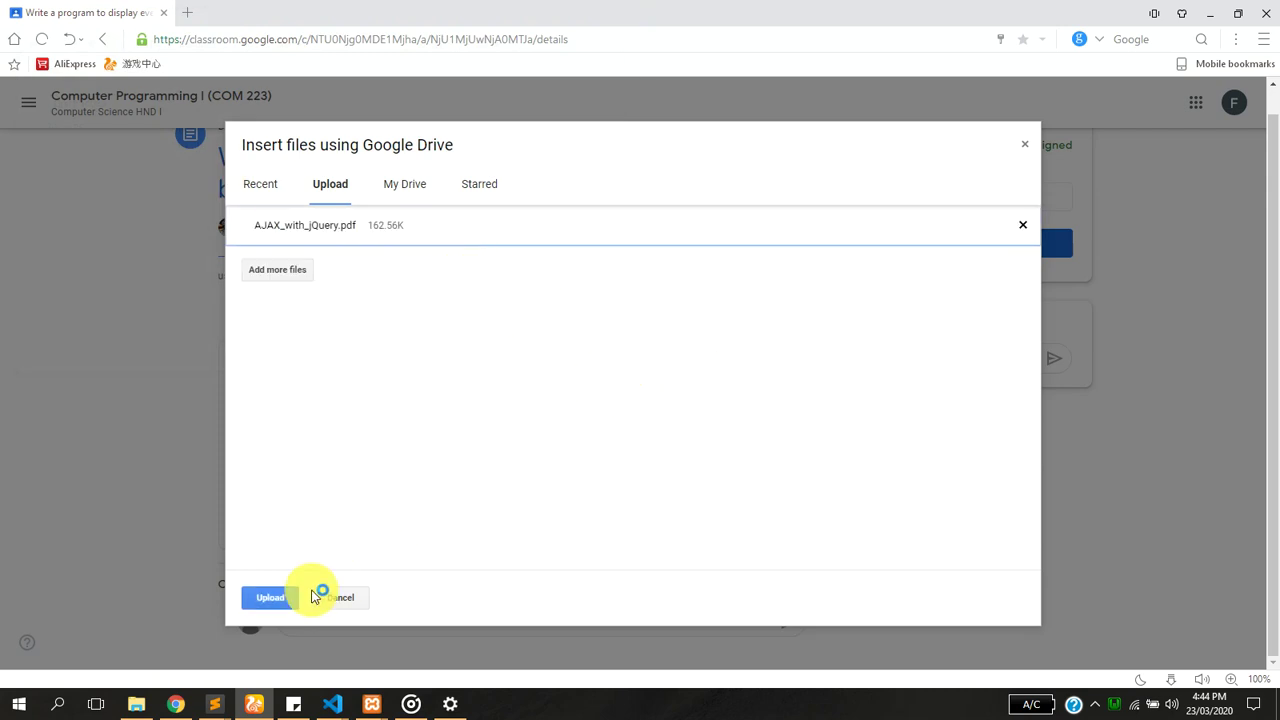
pyautogui.click(280, 600)
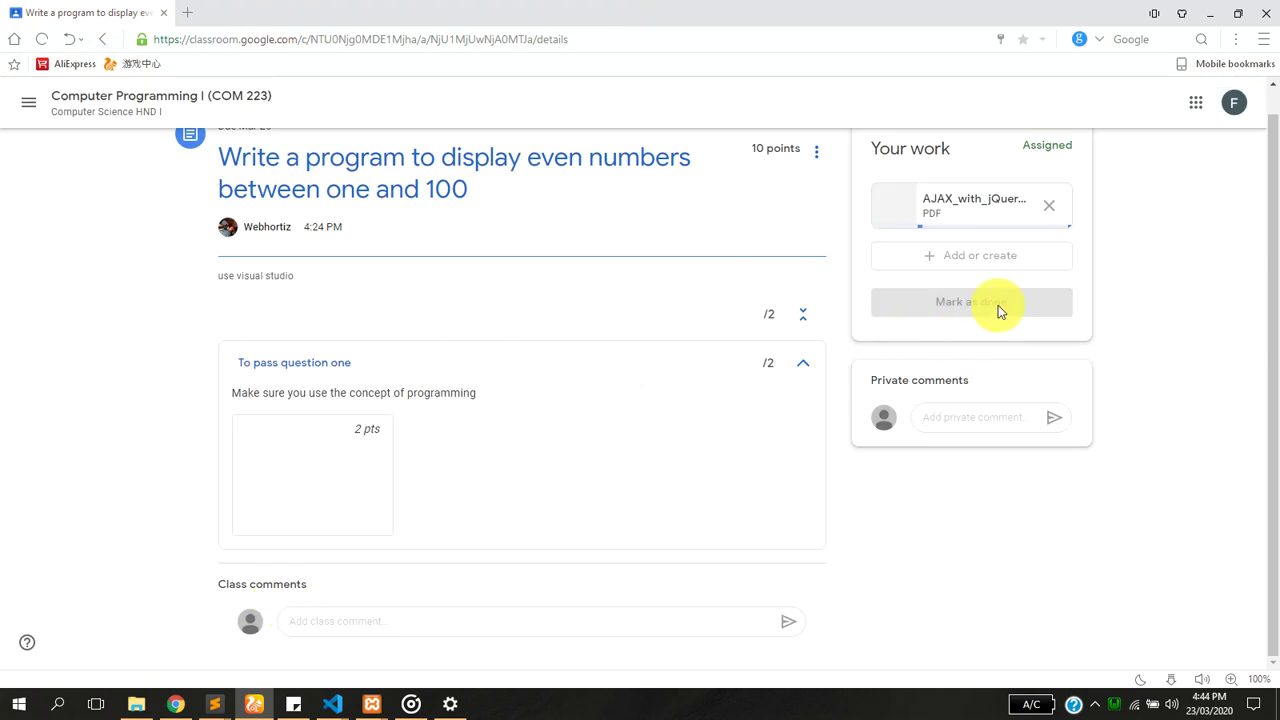
# Step: Turn in the assignment with AJAX_with_jQuery.pdf and return to the class stream
pyautogui.scroll(1, 1000, 308)
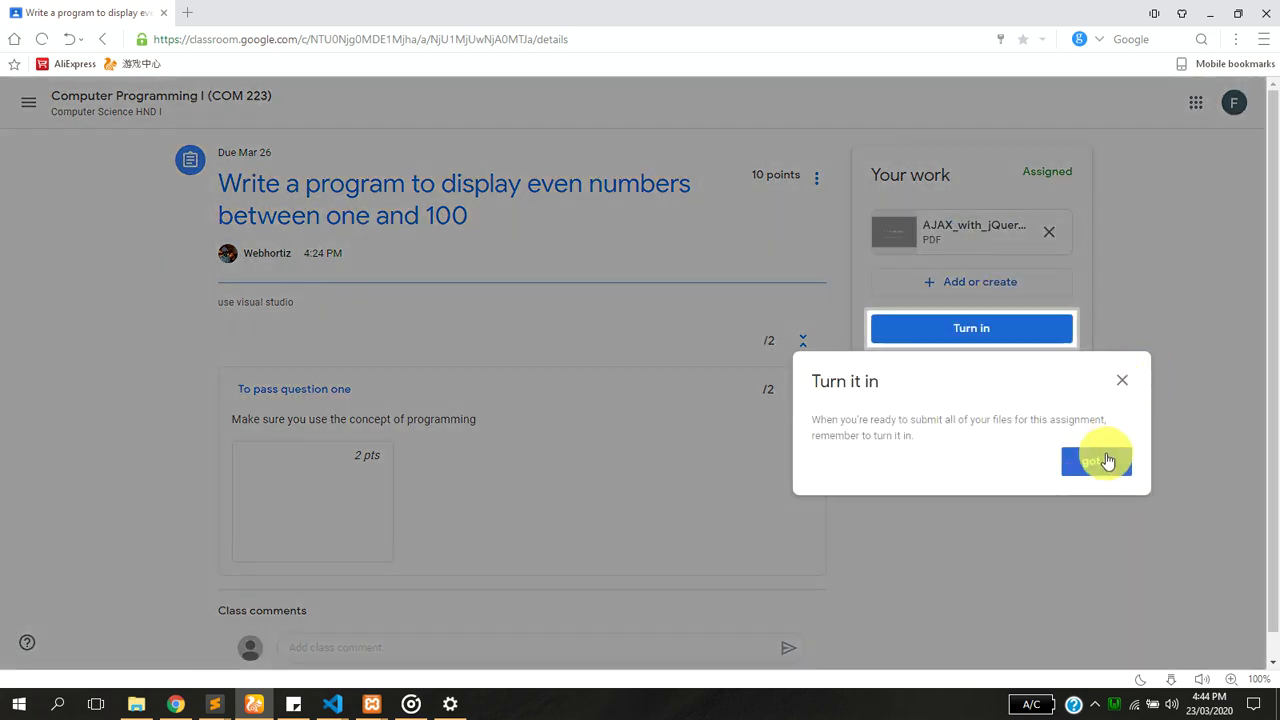
pyautogui.click(1107, 461)
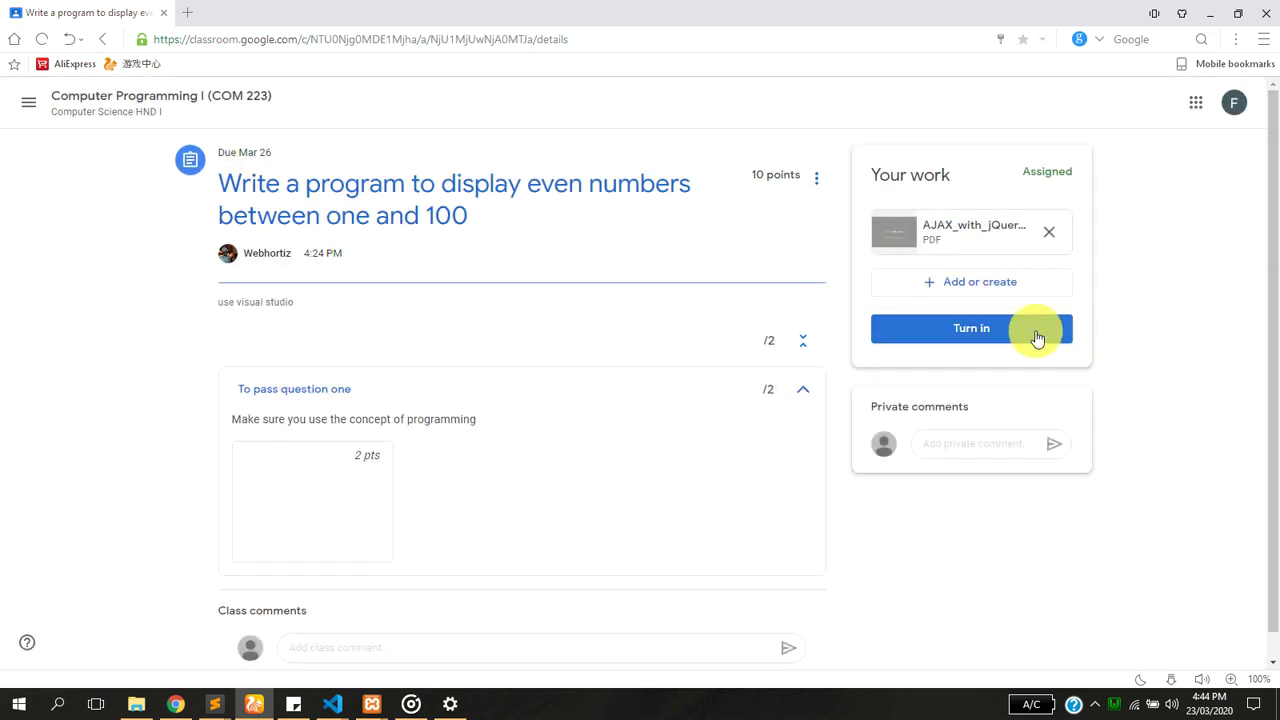
pyautogui.click(1010, 338)
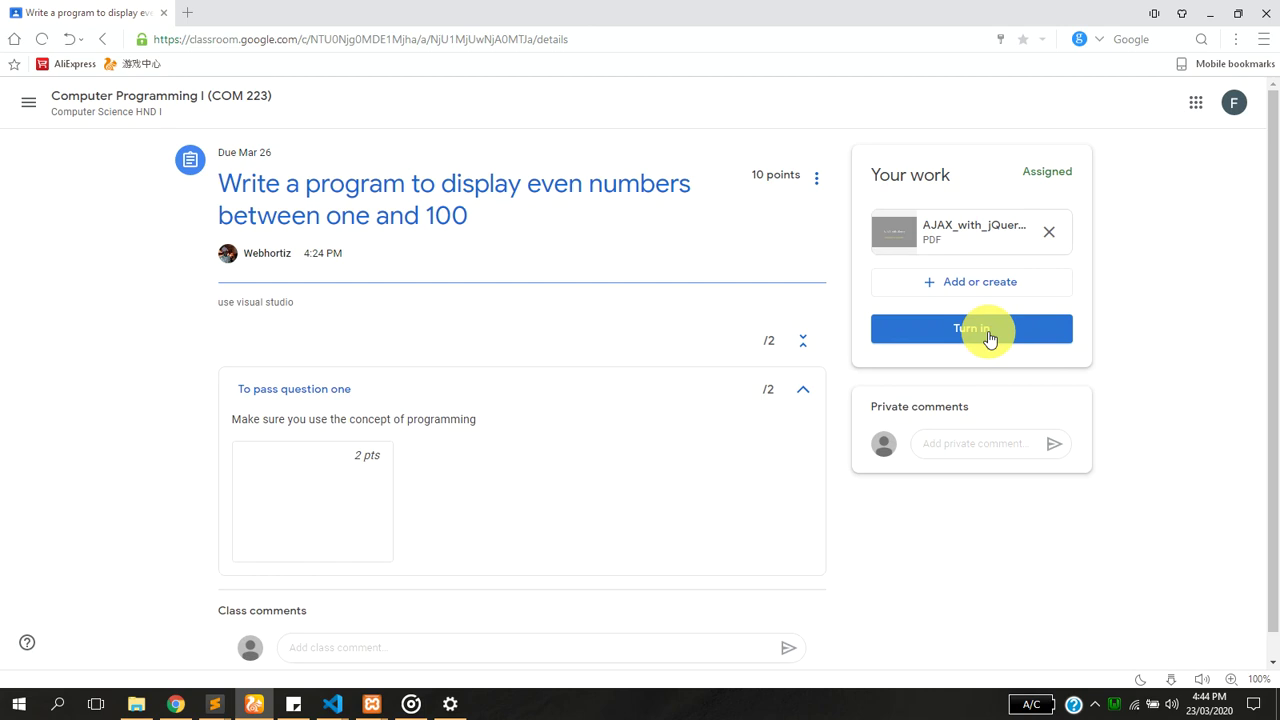
pyautogui.click(988, 338)
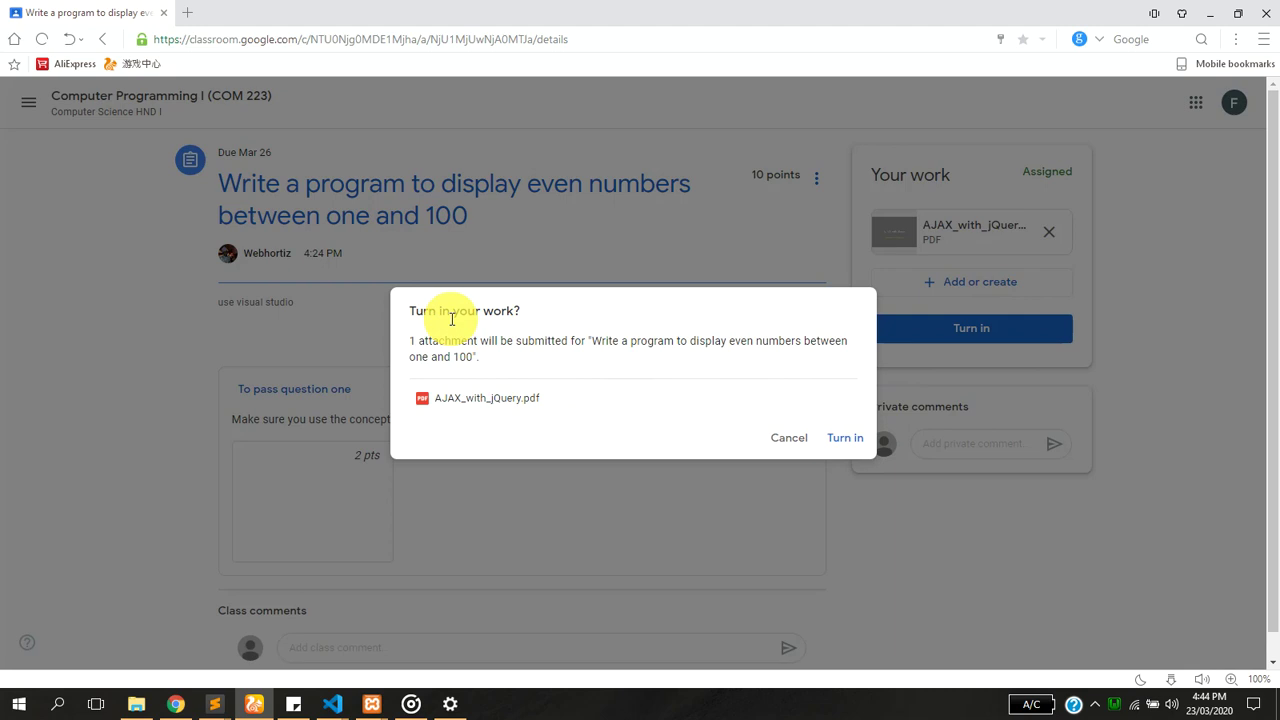
pyautogui.click(852, 440)
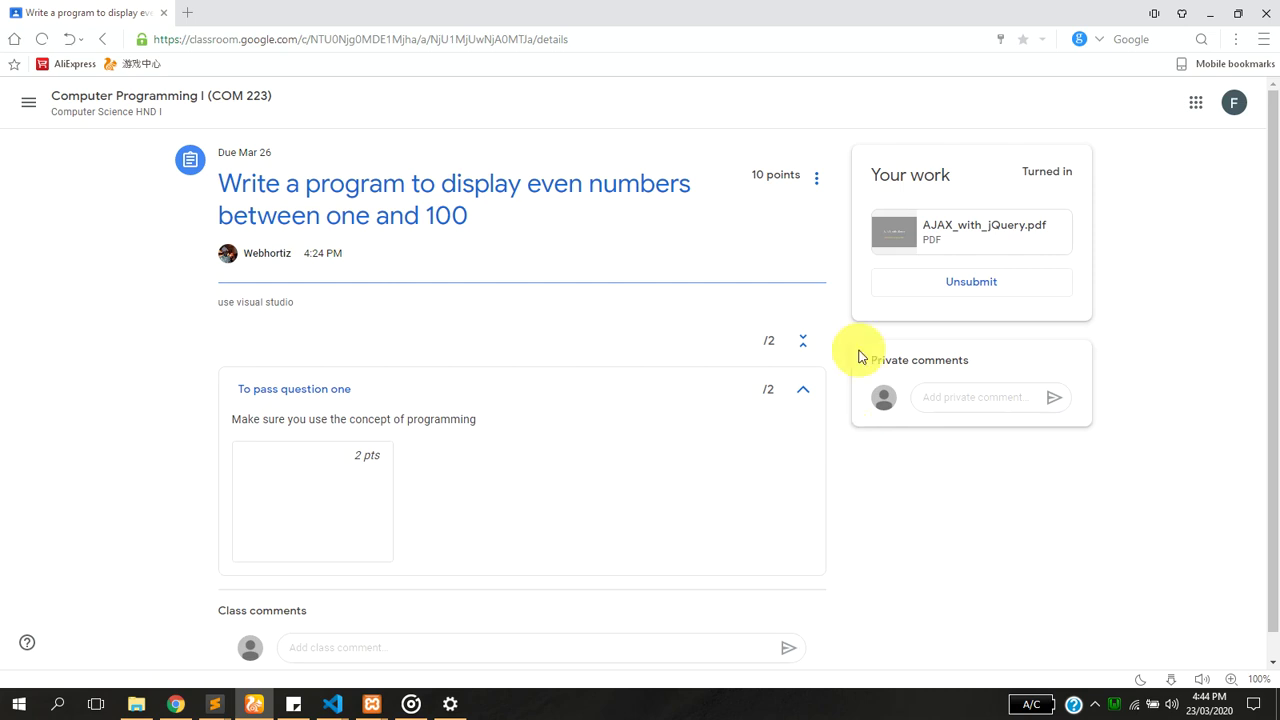
pyautogui.click(177, 99)
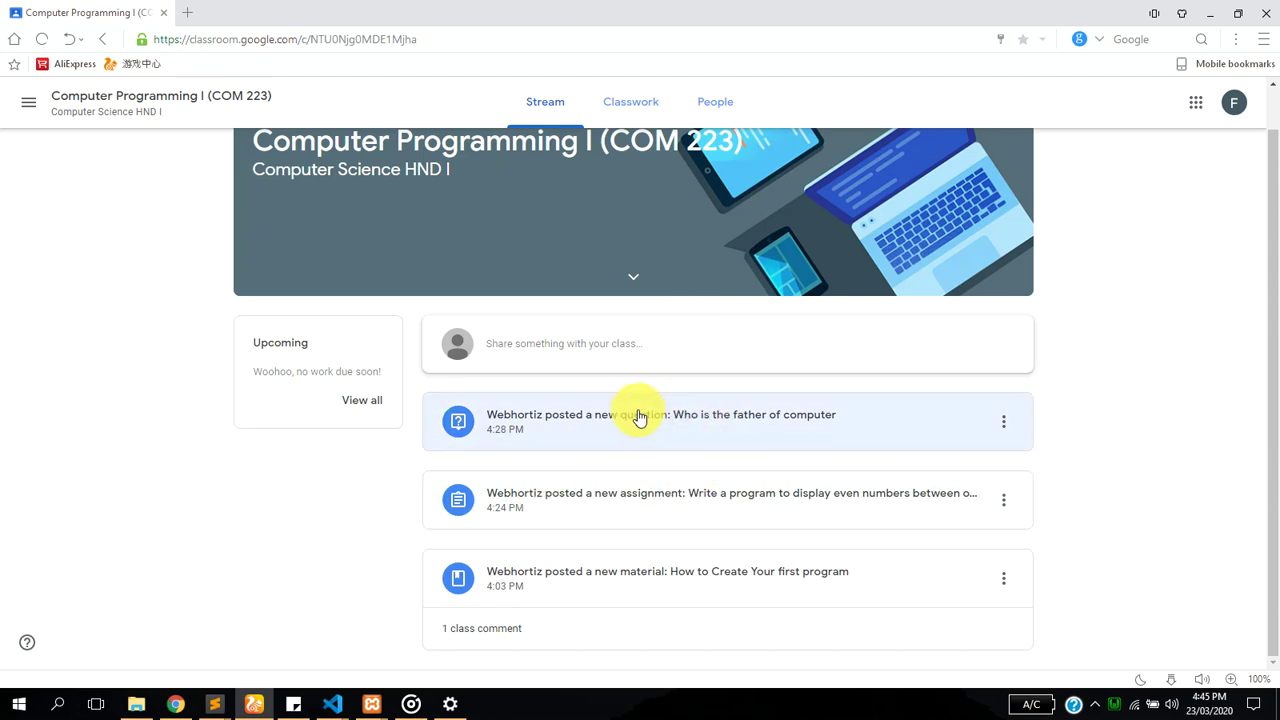
# Step: Answer 'Who is the father of computer' with 'charlse' and turn the answer in
pyautogui.click(693, 416)
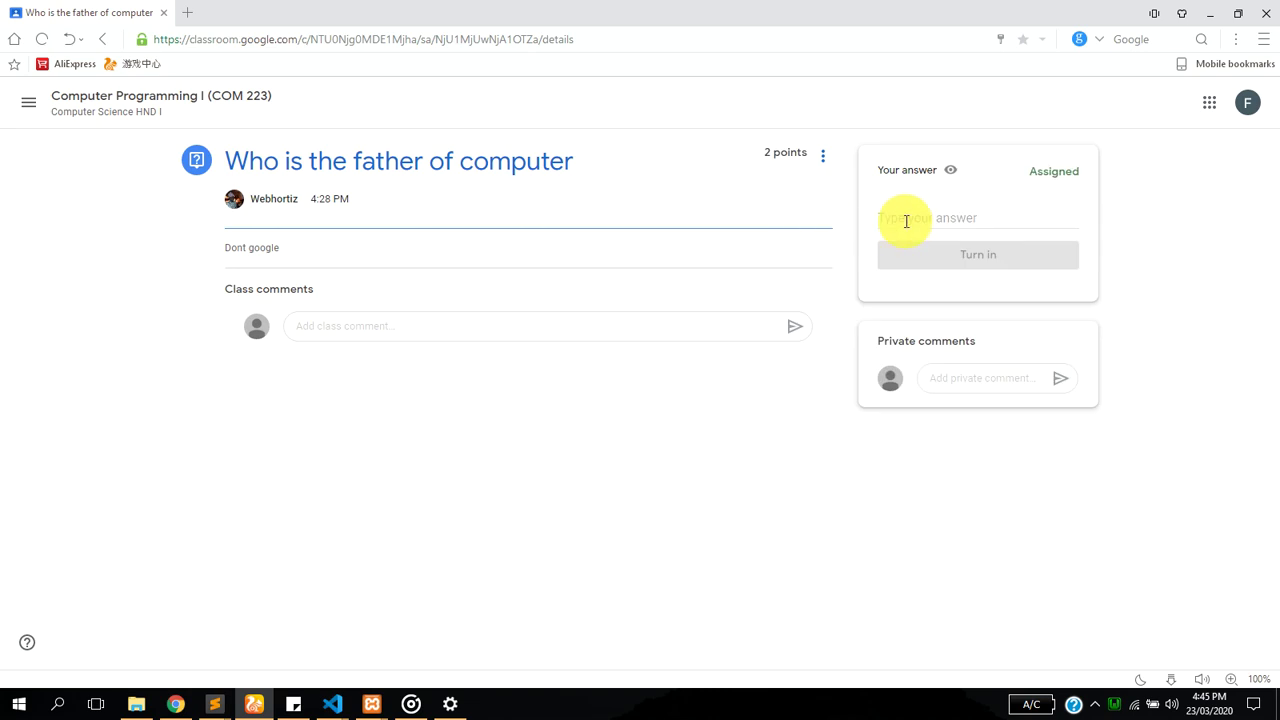
pyautogui.click(903, 220)
pyautogui.write('c')
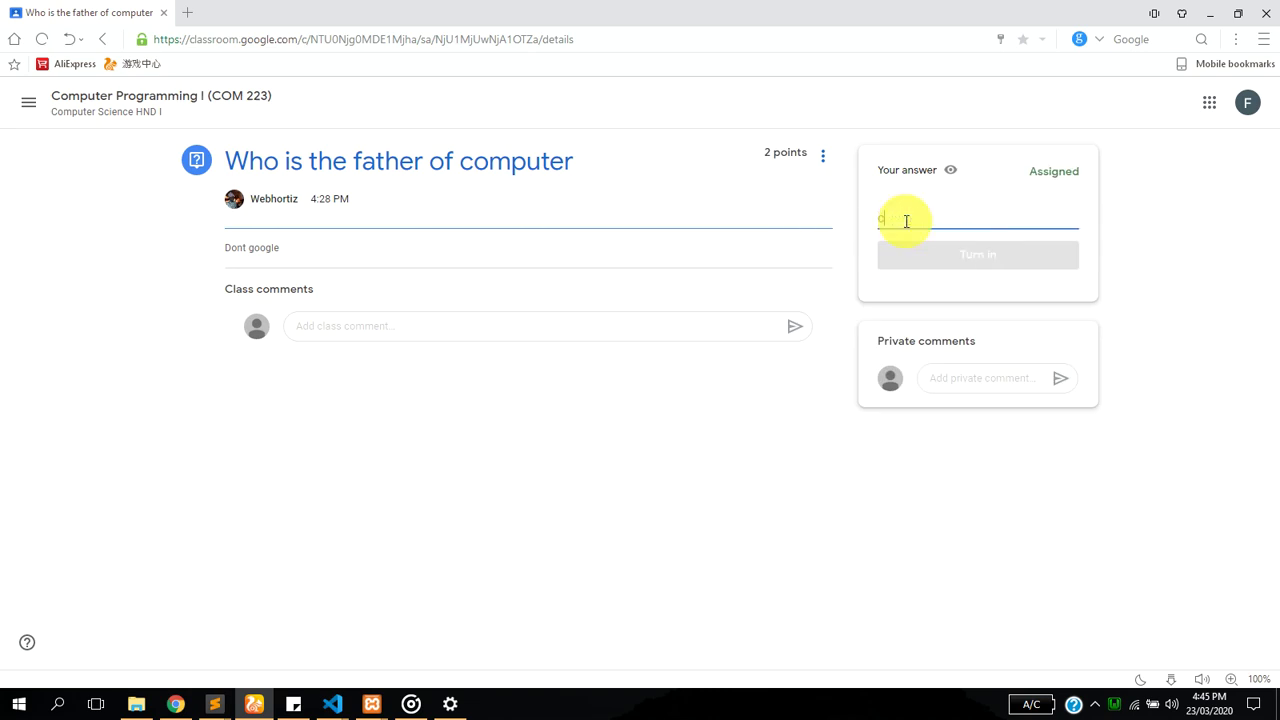
pyautogui.write('harlse')
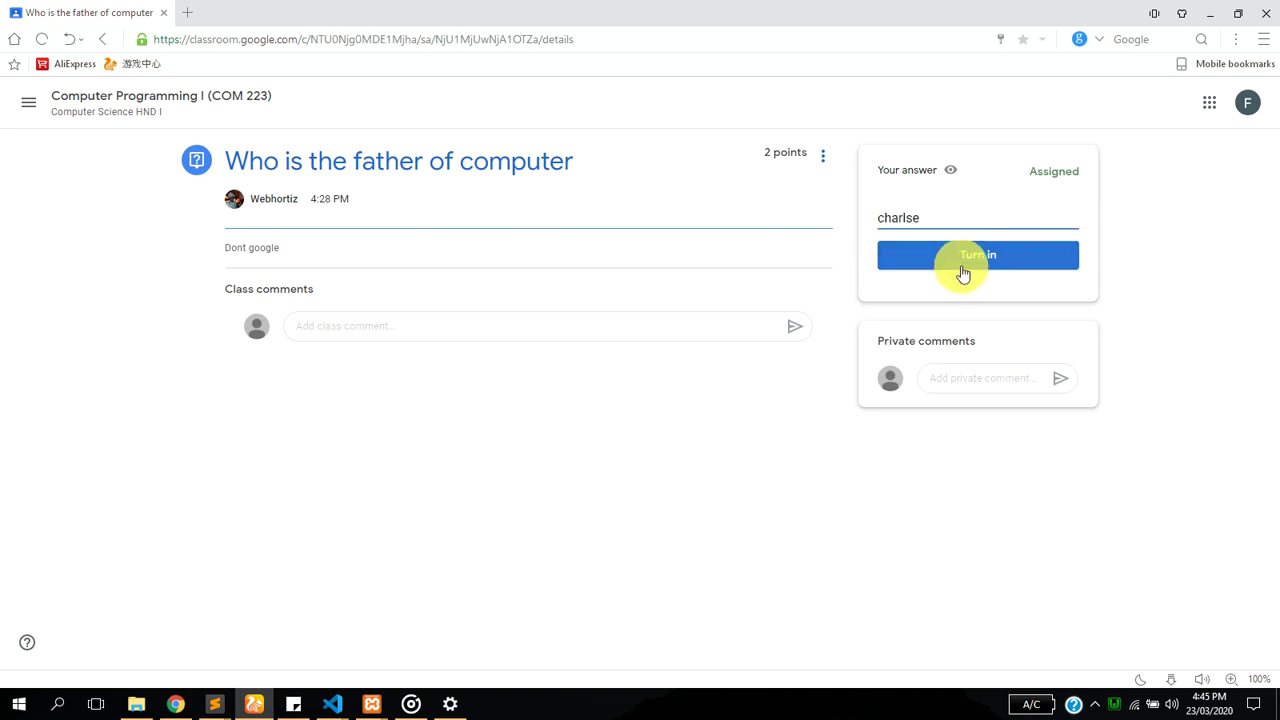
pyautogui.click(958, 264)
pyautogui.click(733, 418)
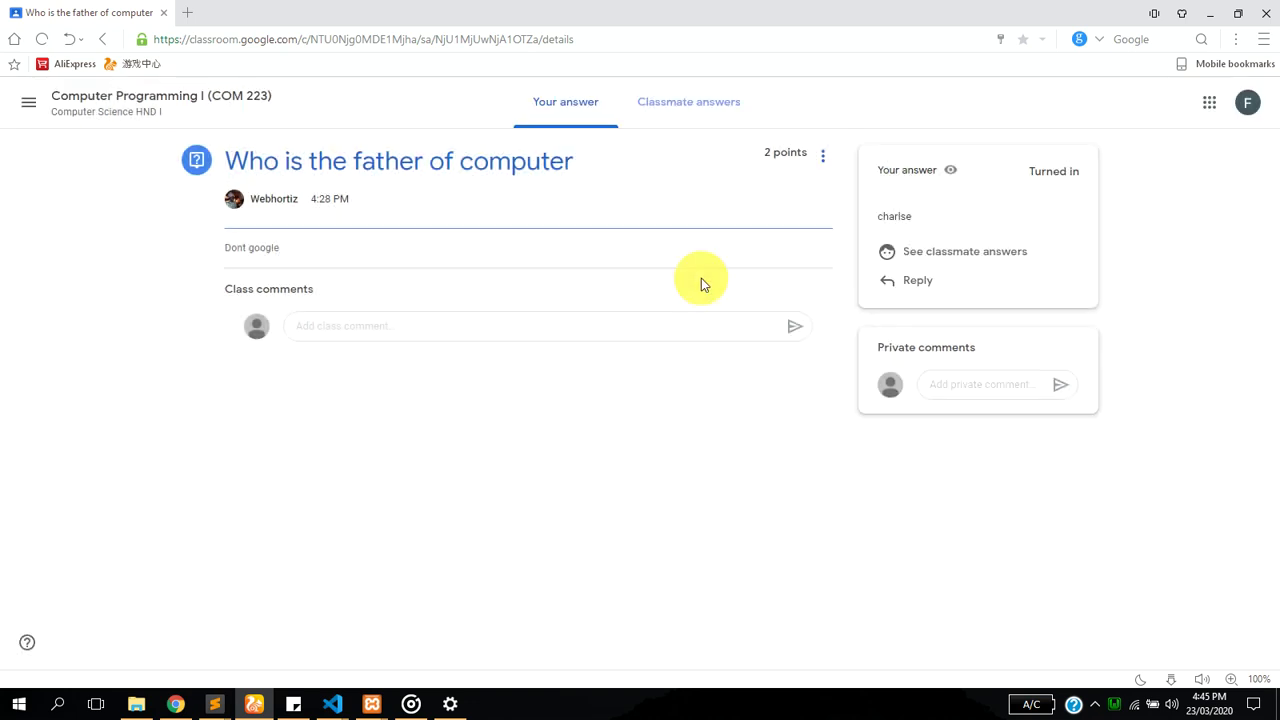
pyautogui.click(689, 117)
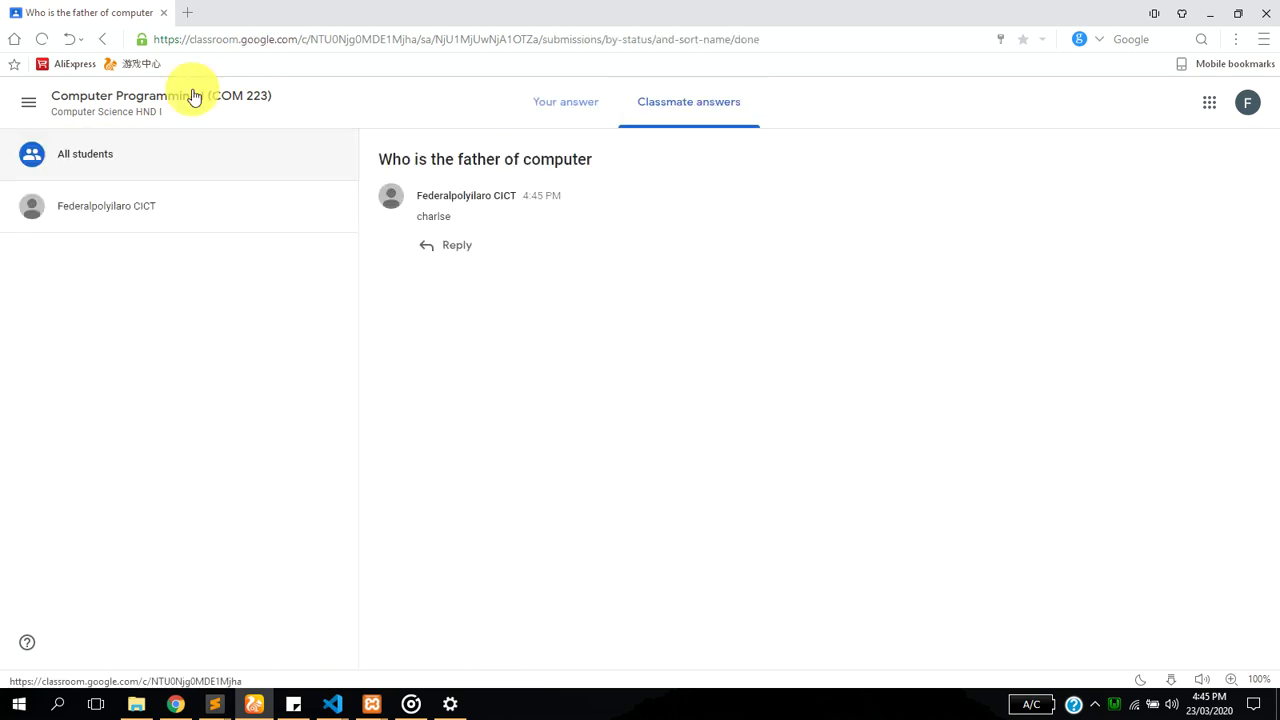
# Step: Return to the Classes home page through the navigation menu
pyautogui.click(26, 104)
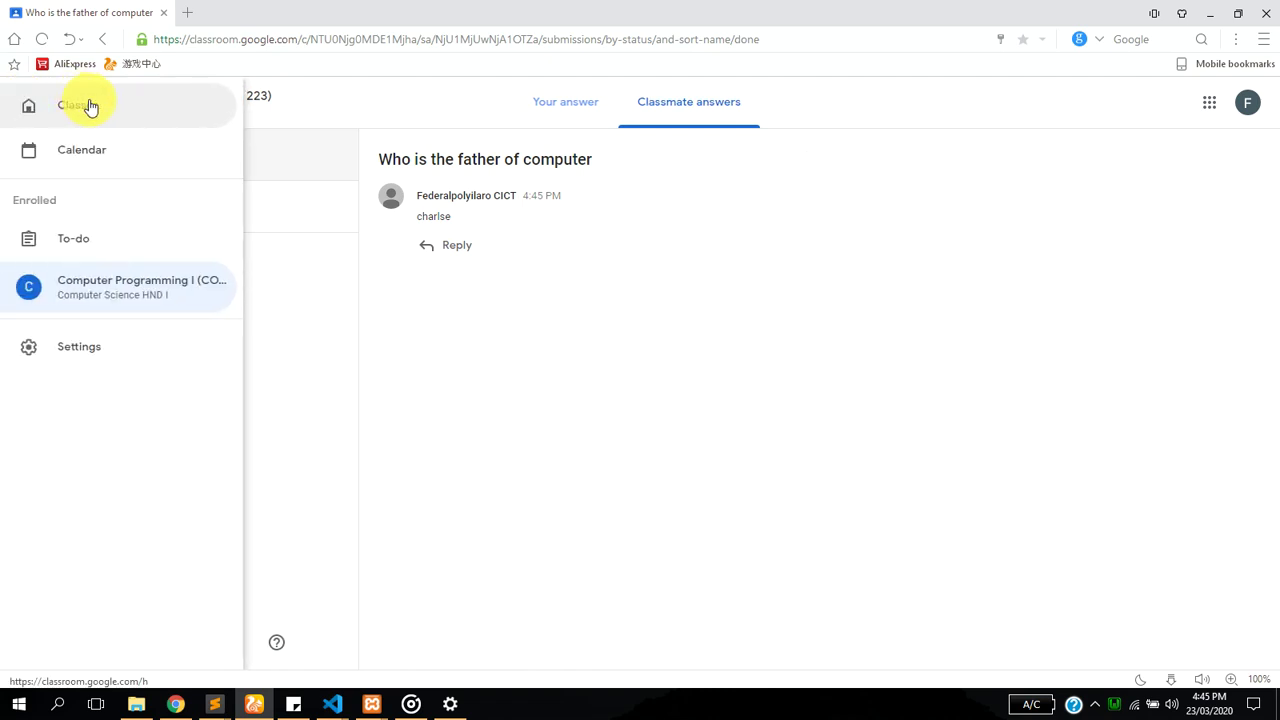
pyautogui.click(86, 106)
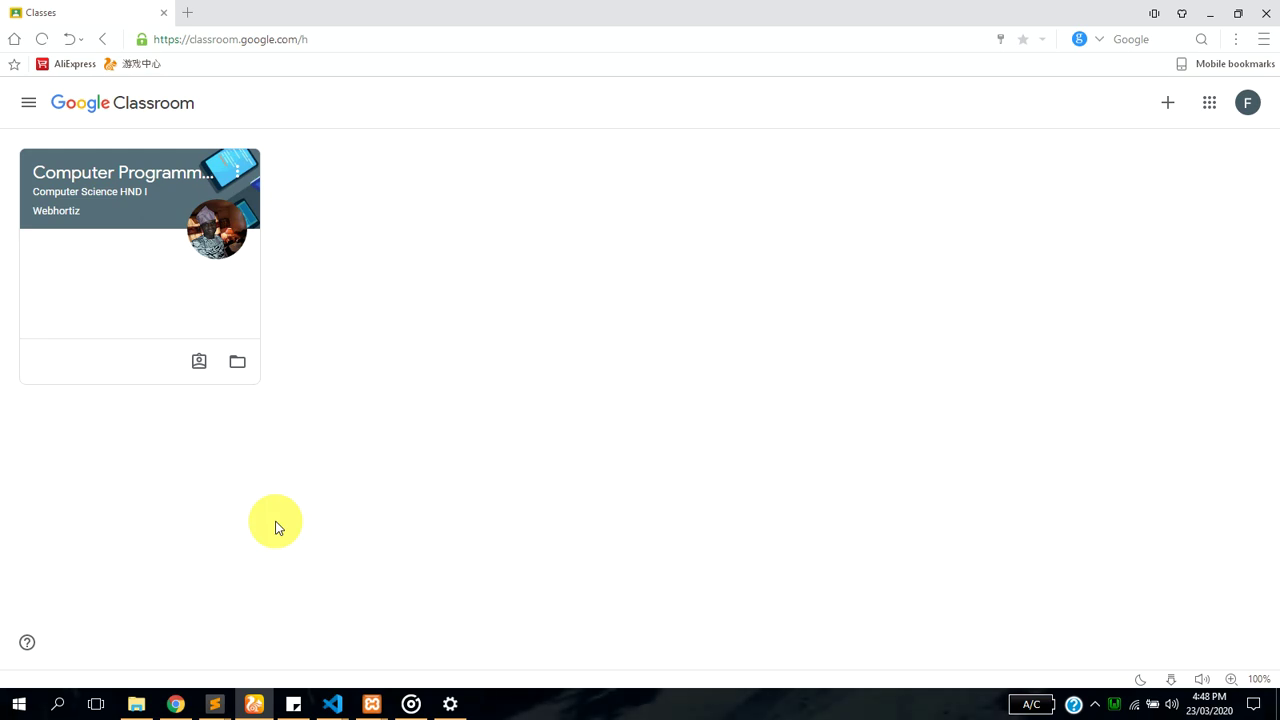
# Step: Open the Computer Programming I class's Classwork list and preview the How to Create Your first program material
pyautogui.click(137, 191)
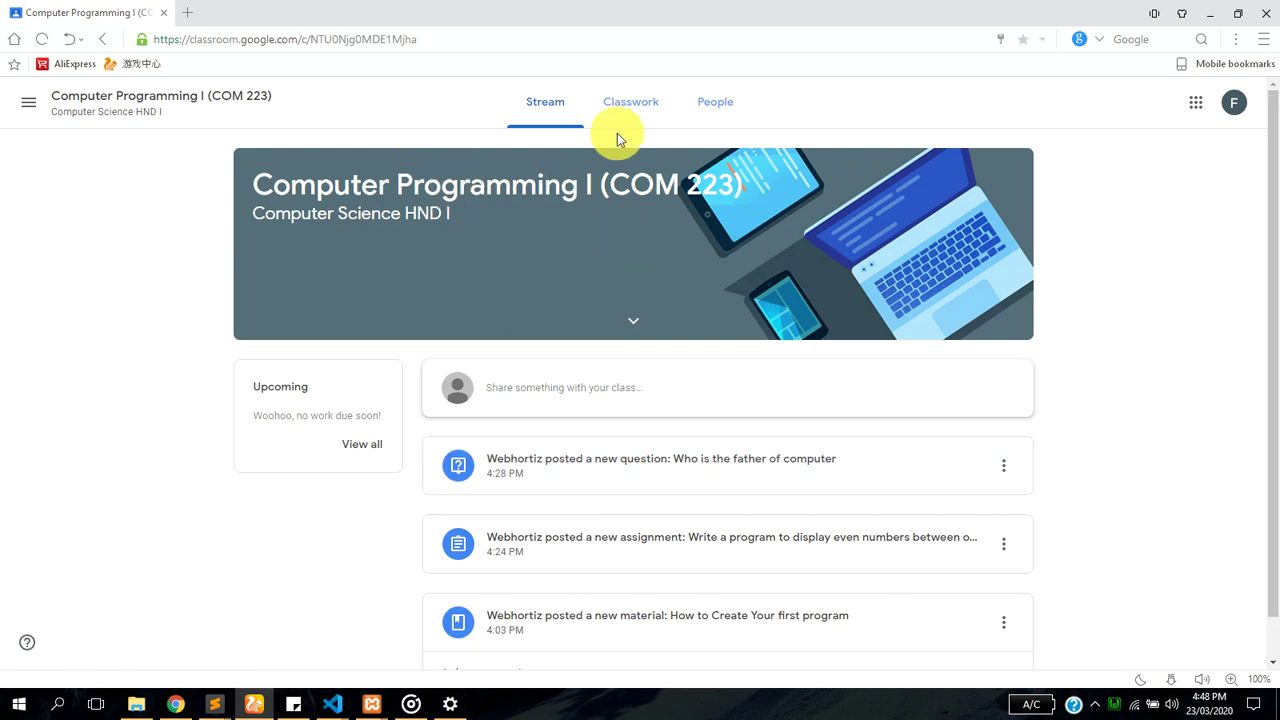
pyautogui.click(638, 111)
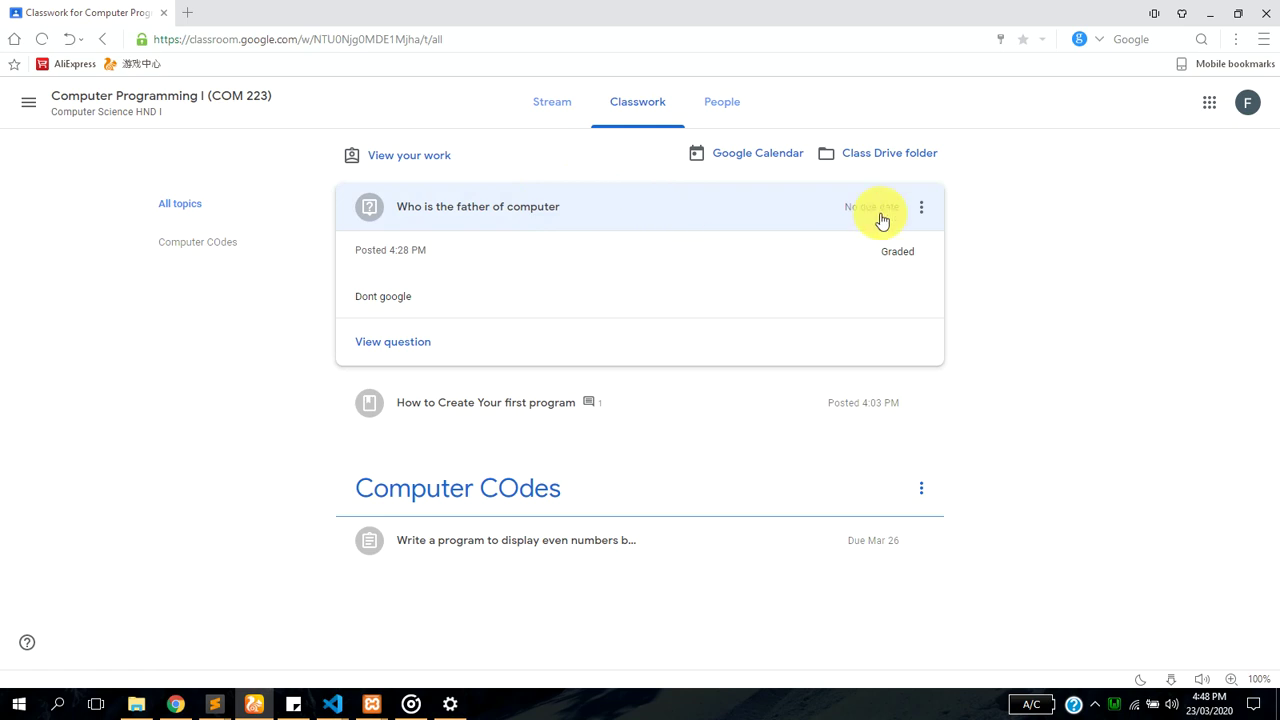
pyautogui.moveTo(887, 252); pyautogui.dragTo(916, 252)
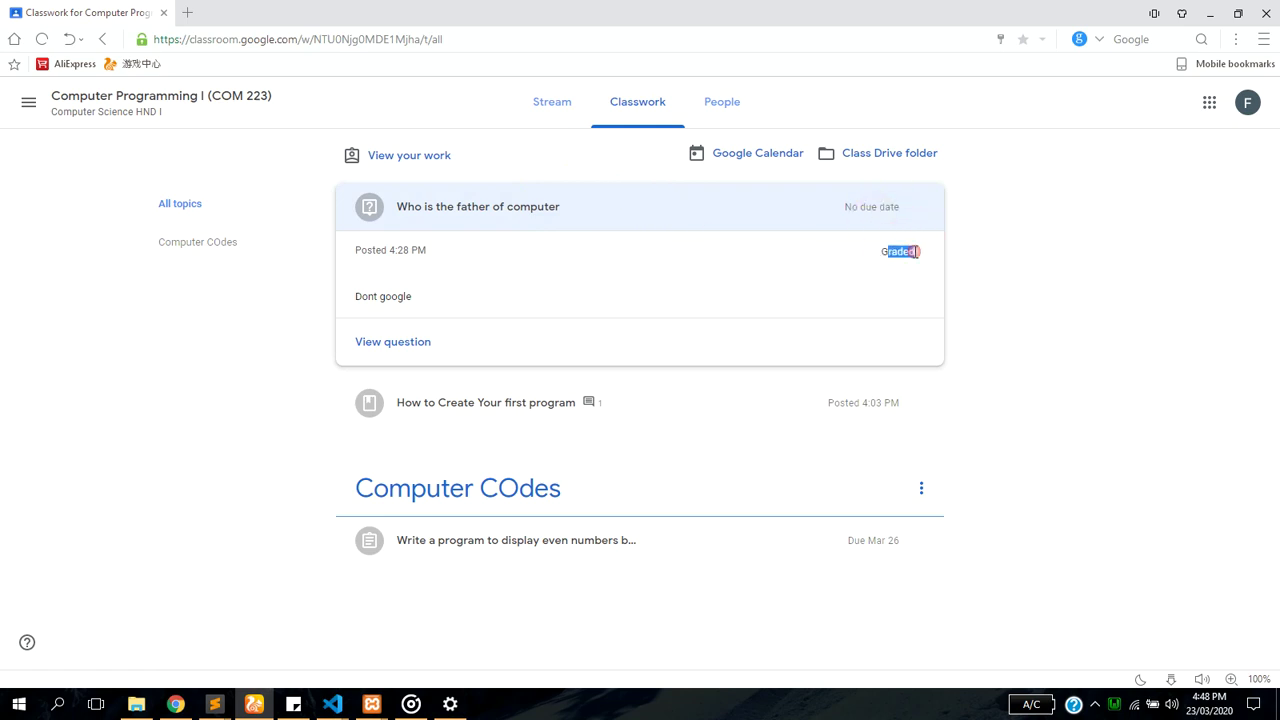
pyautogui.click(500, 402)
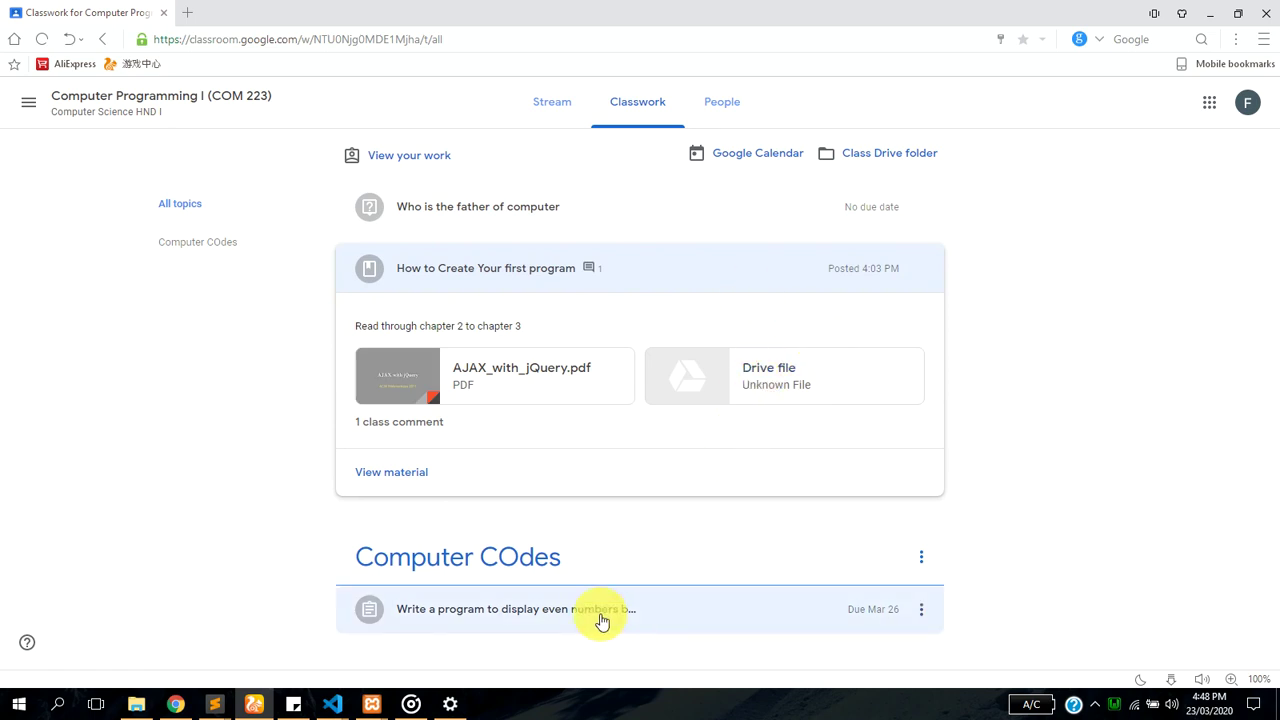
pyautogui.click(638, 270)
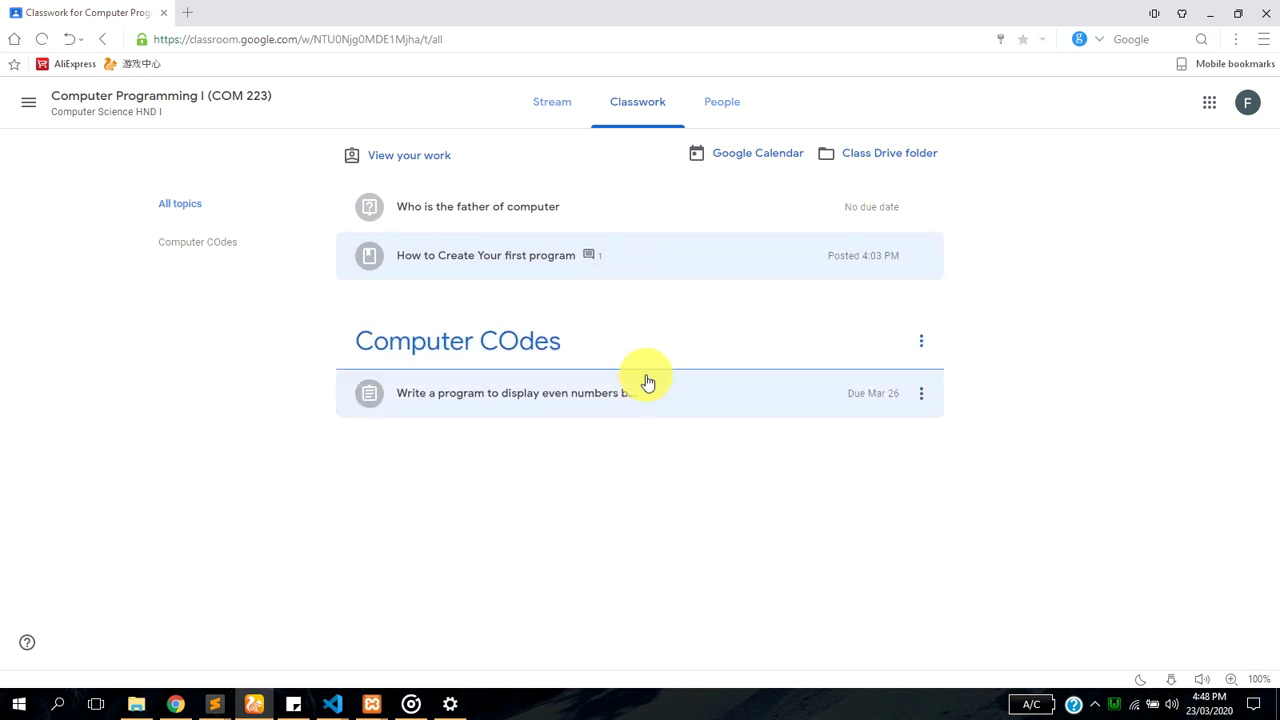
# Step: View the even-numbers assignment's page, dismiss the private comments tip, and return to Classwork
pyautogui.click(633, 400)
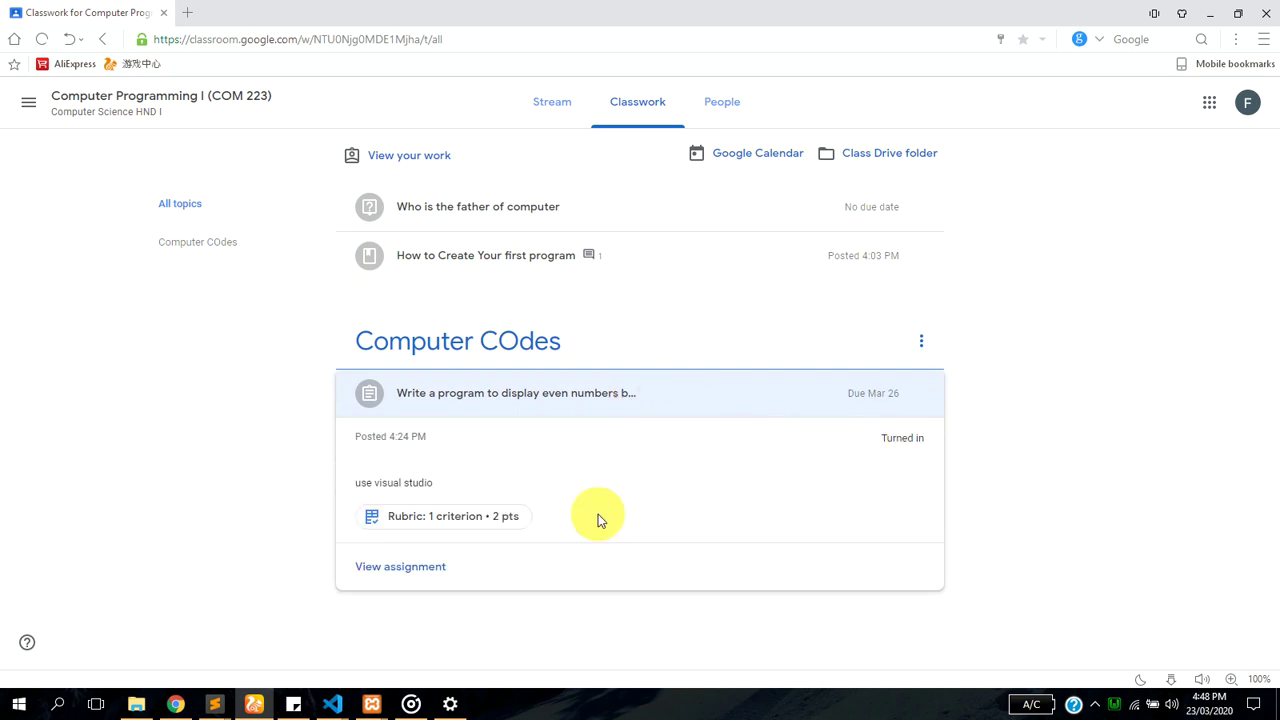
pyautogui.click(442, 579)
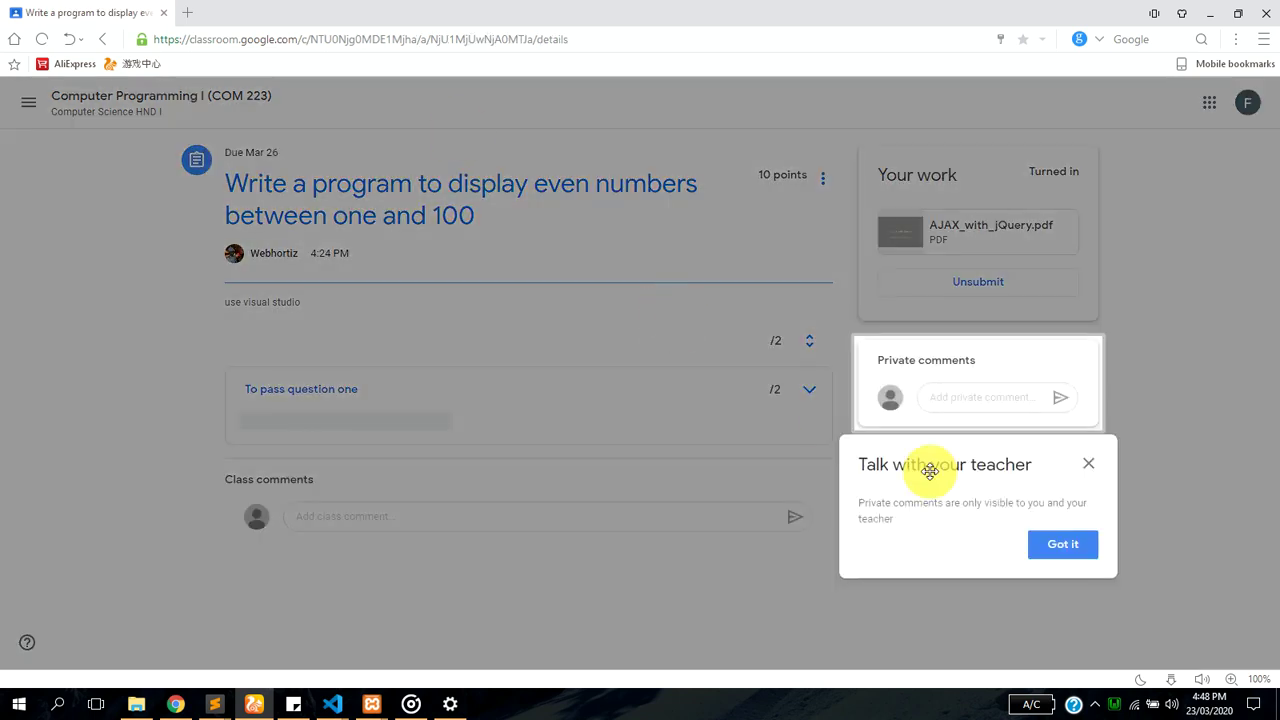
pyautogui.click(1088, 464)
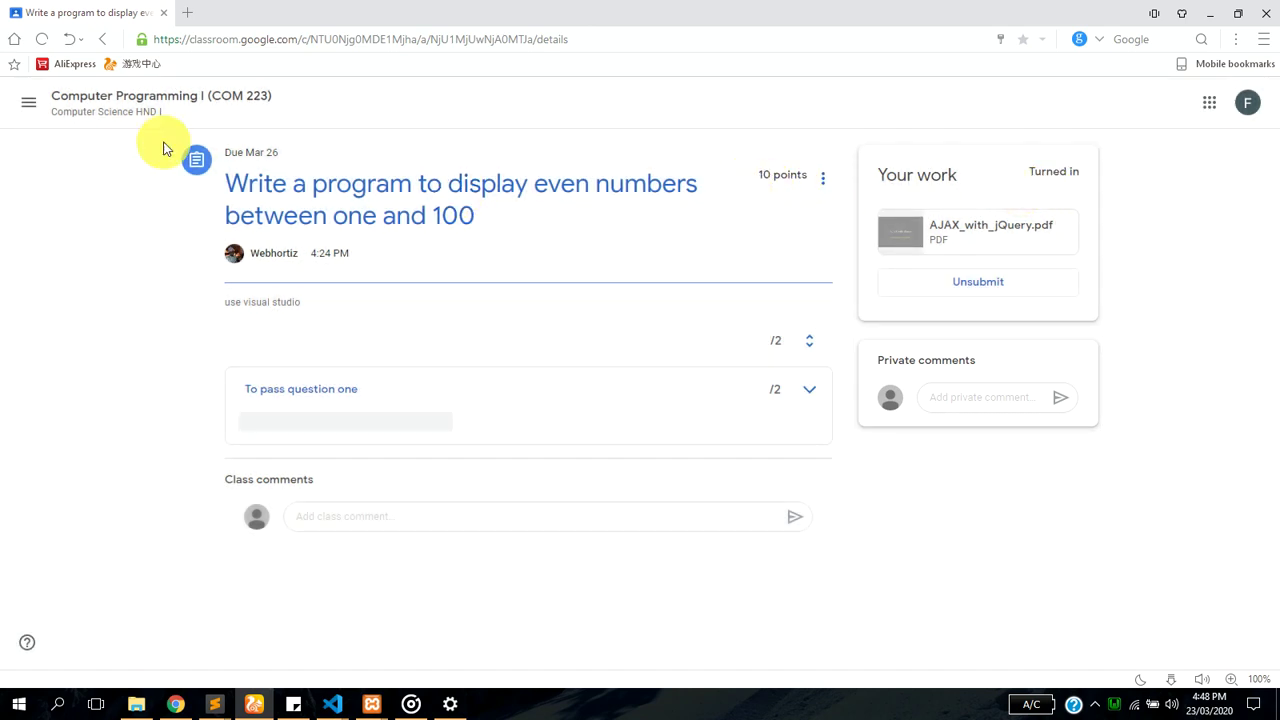
pyautogui.click(89, 104)
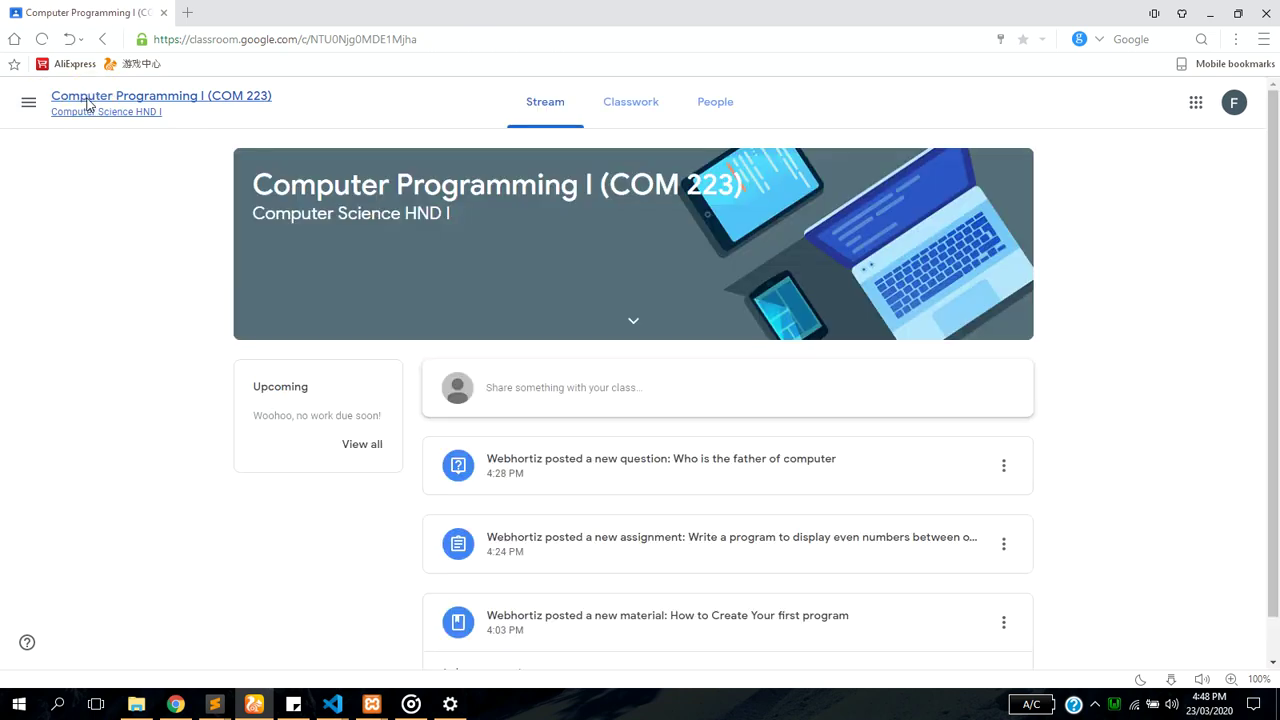
pyautogui.click(634, 104)
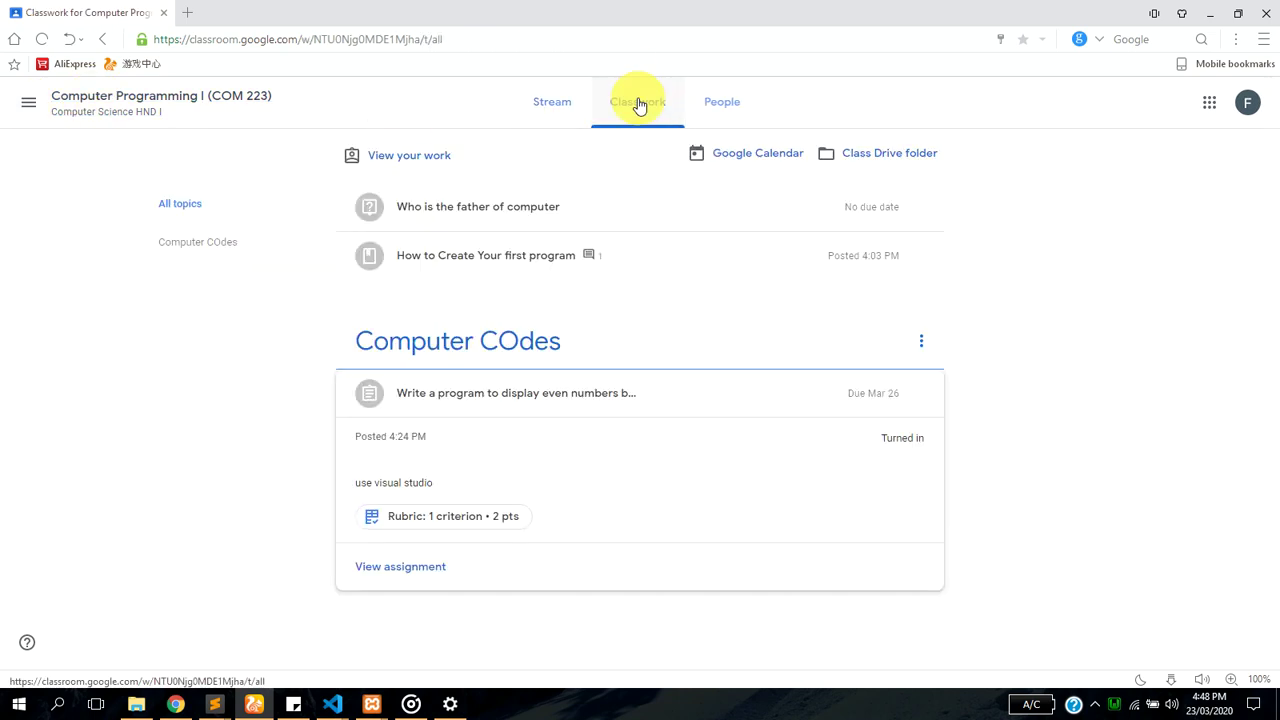
# Step: Open the 'Who is the father of computer' question and highlight its 2/2 grade
pyautogui.click(583, 206)
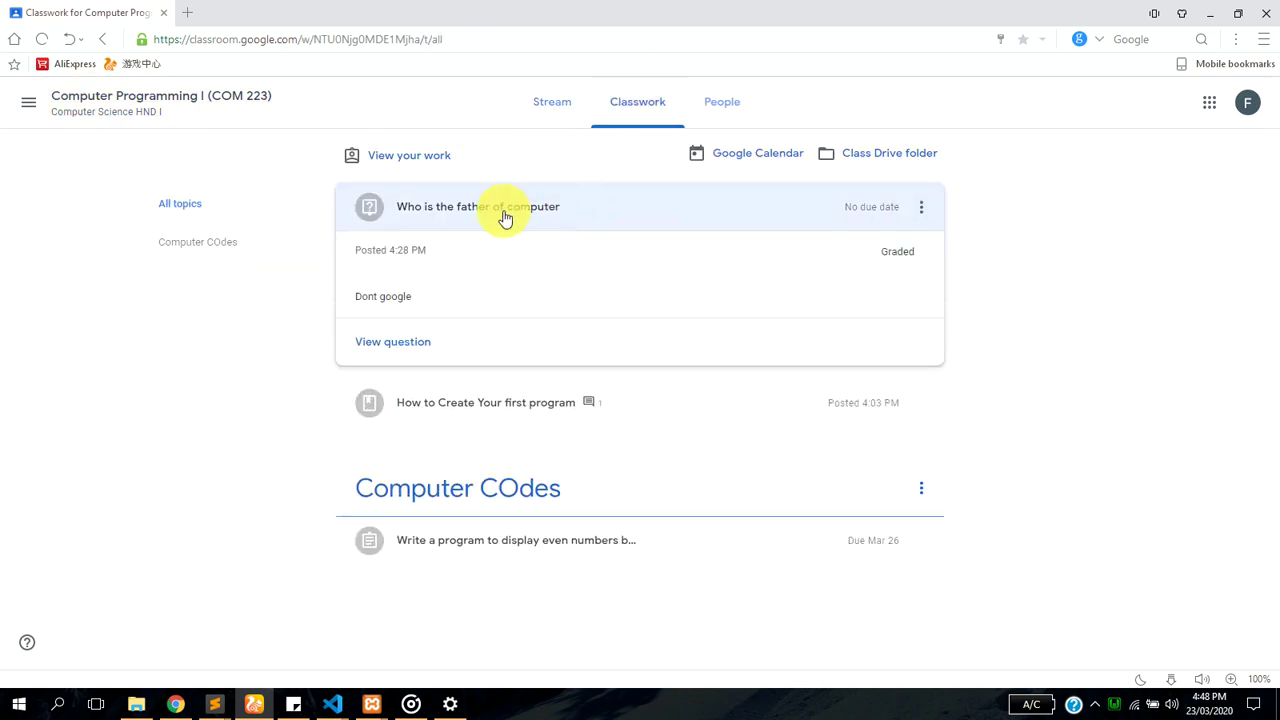
pyautogui.click(408, 342)
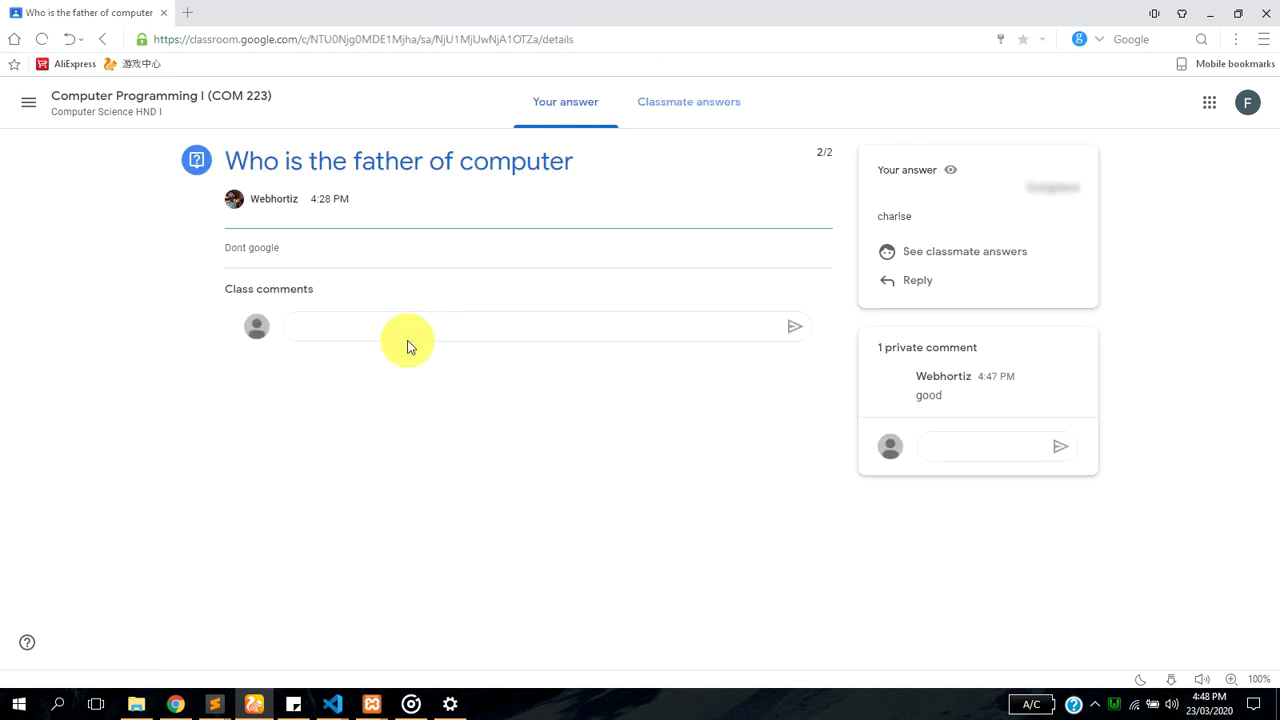
pyautogui.click(804, 157)
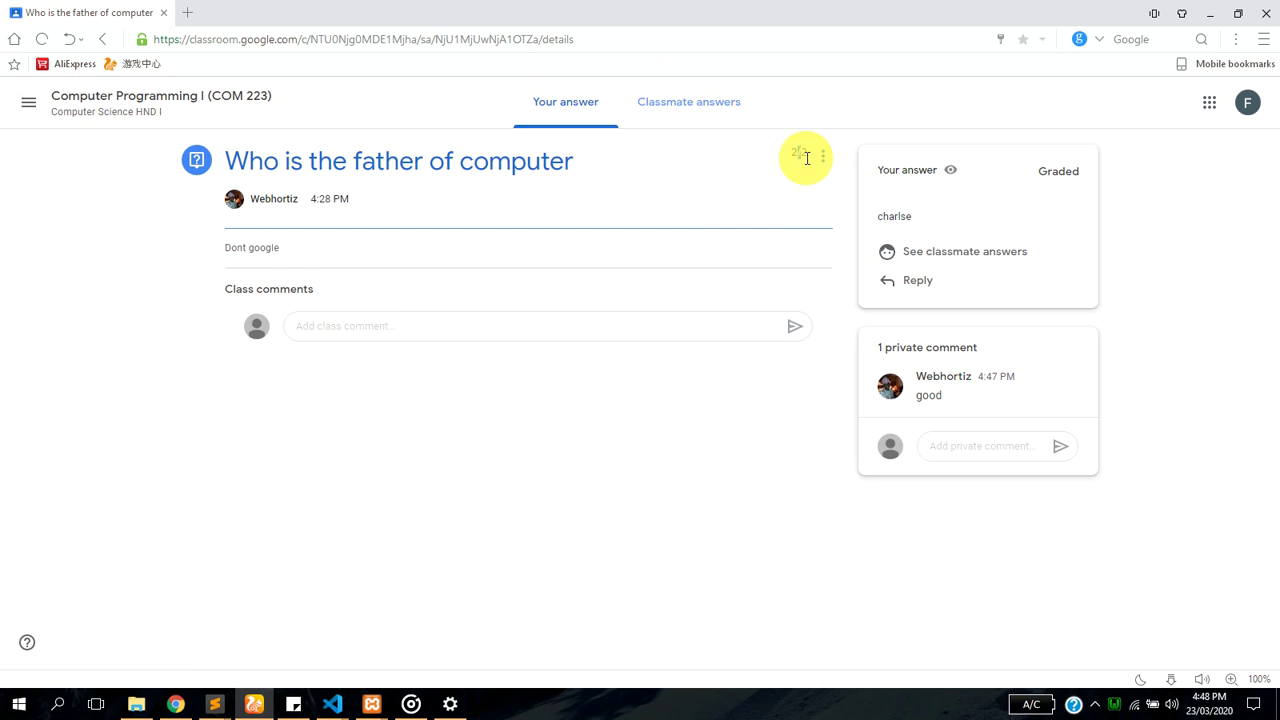
pyautogui.click(566, 325)
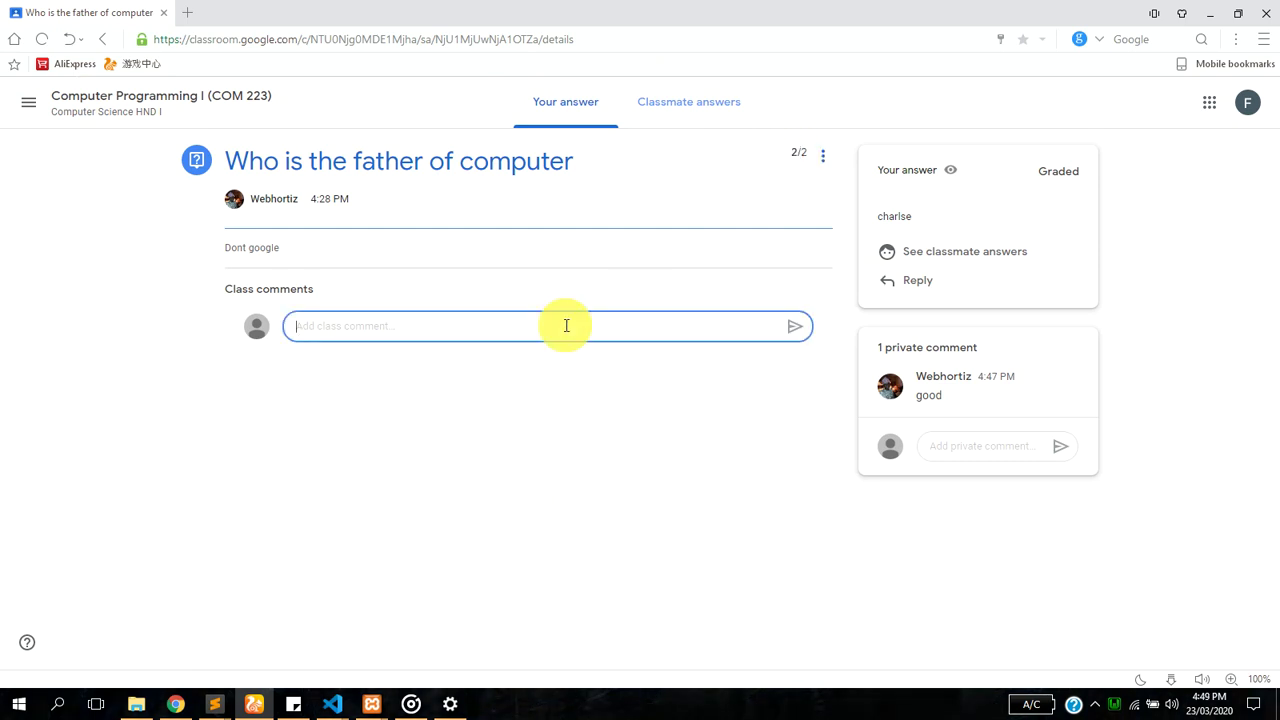
pyautogui.doubleClick(803, 153)
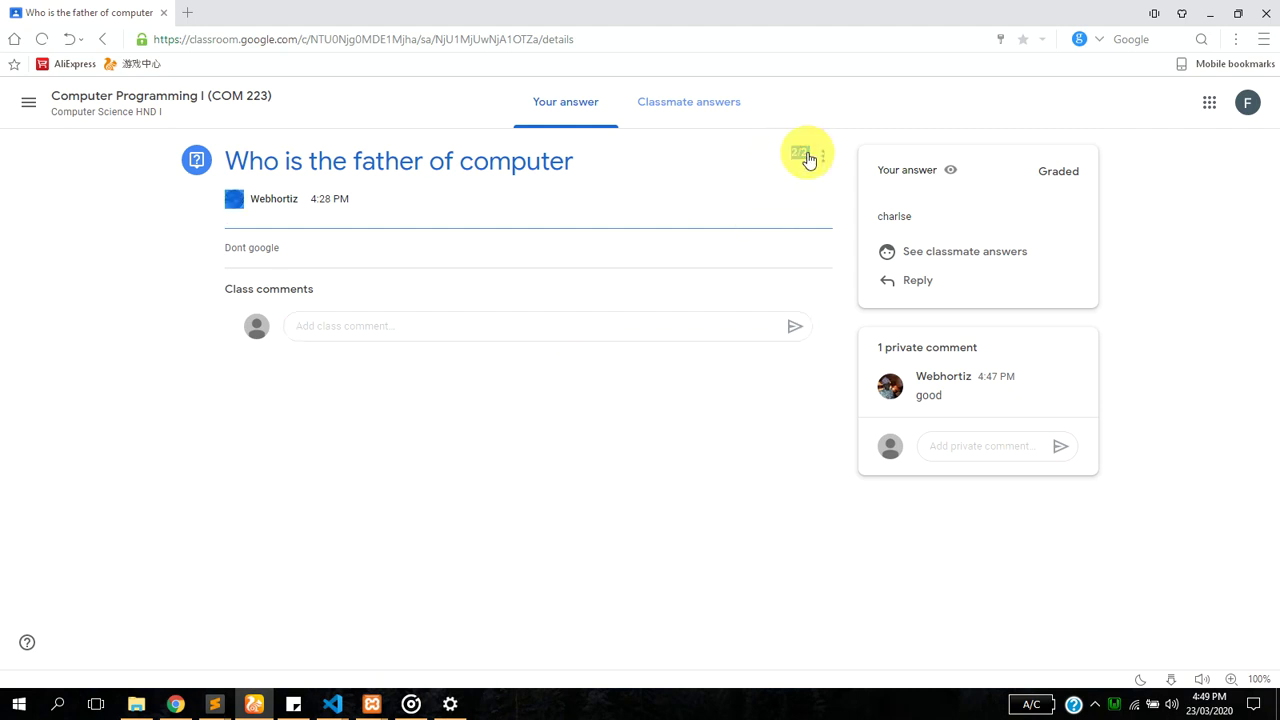